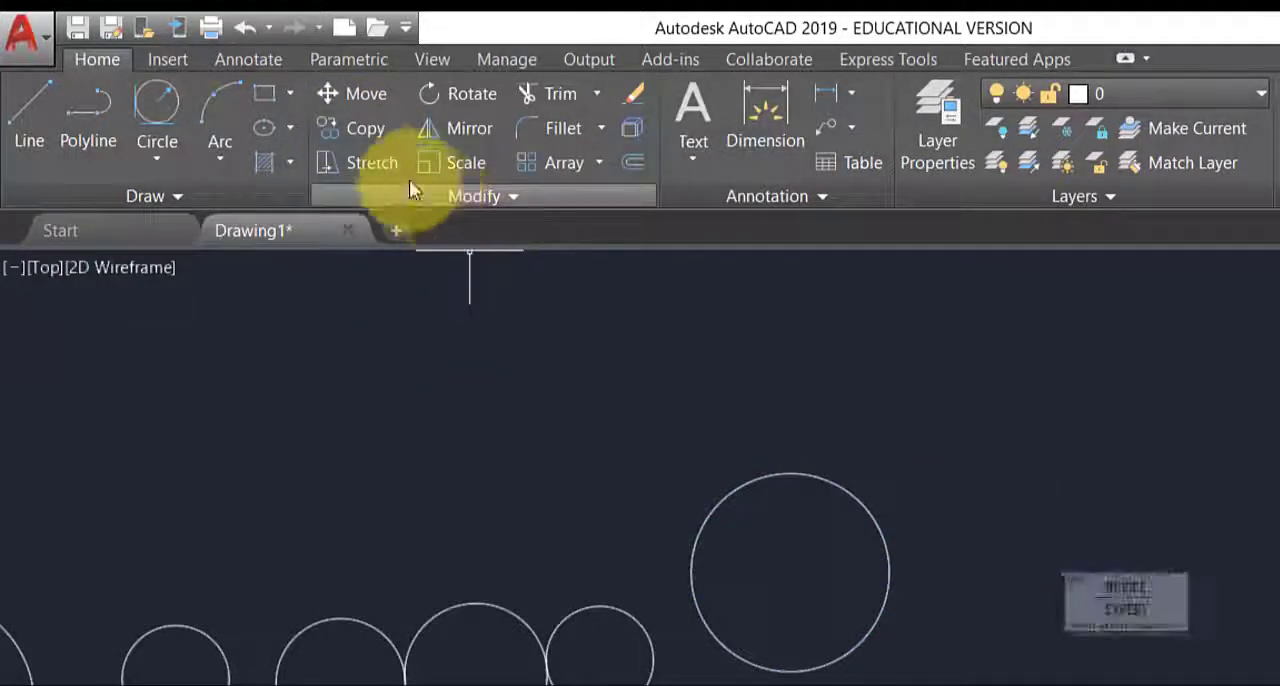
- Copy the large circle at the right end of the circle chain horizontally about 88 units to its right
left_click(366, 136)
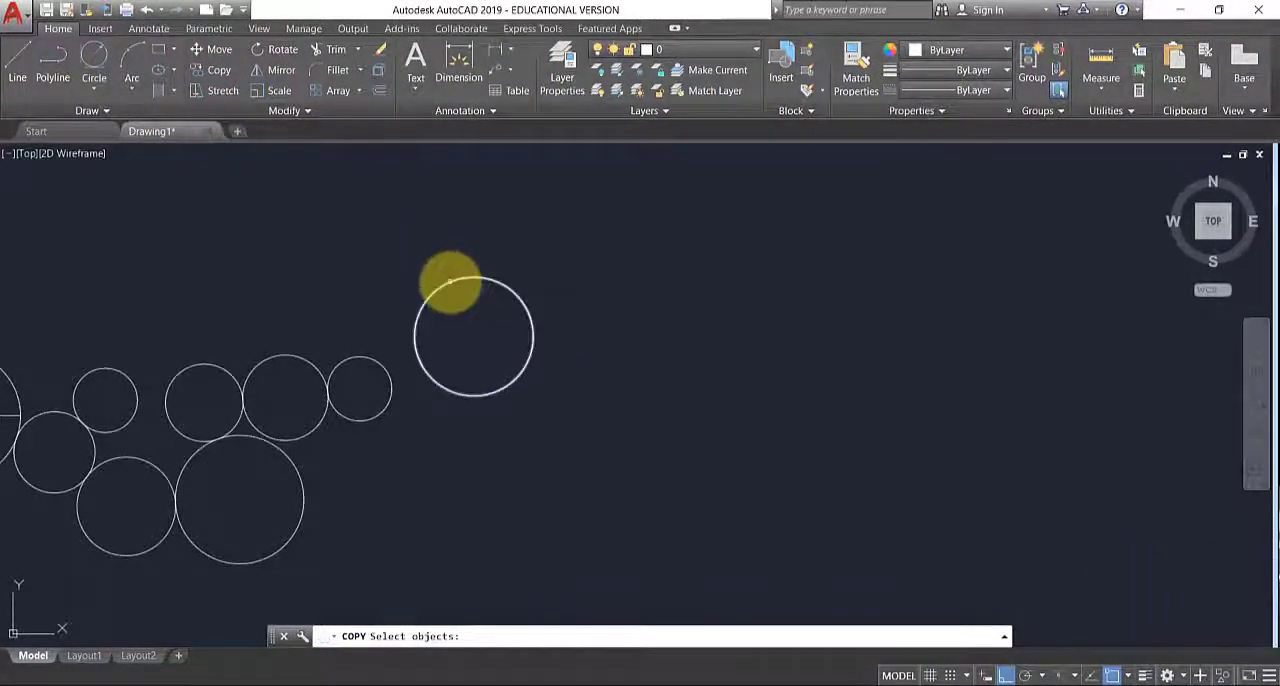
left_click(451, 283)
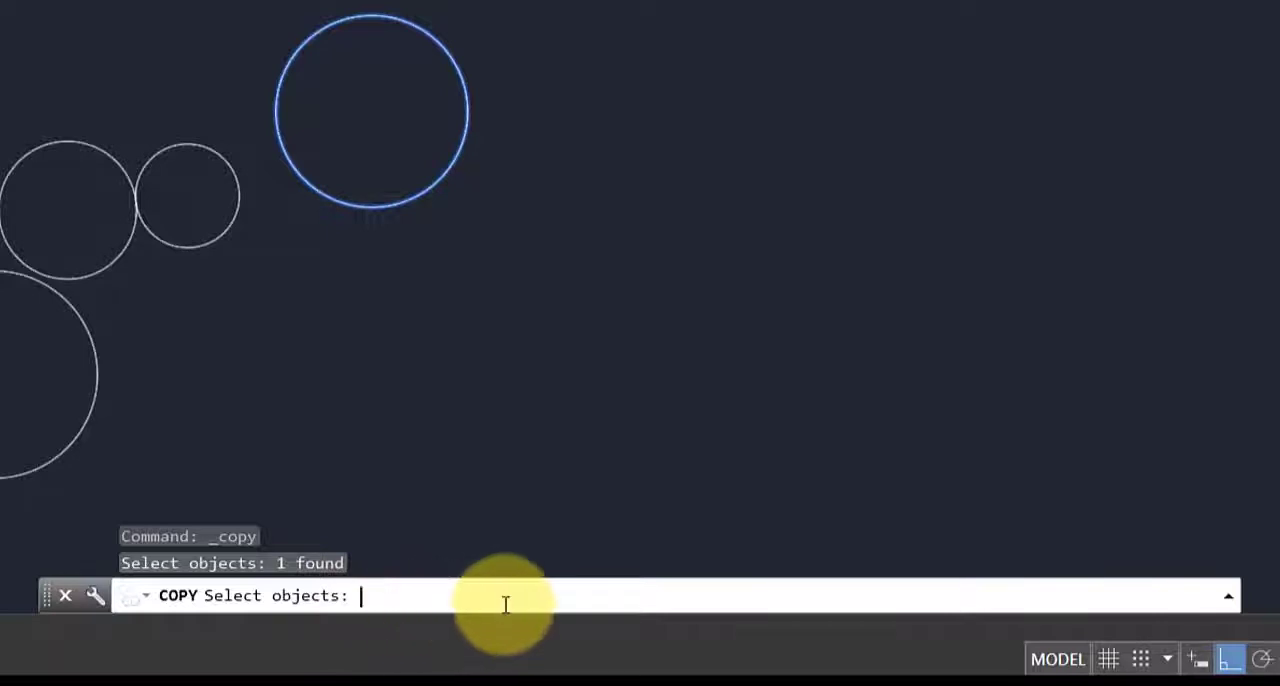
key("Return")
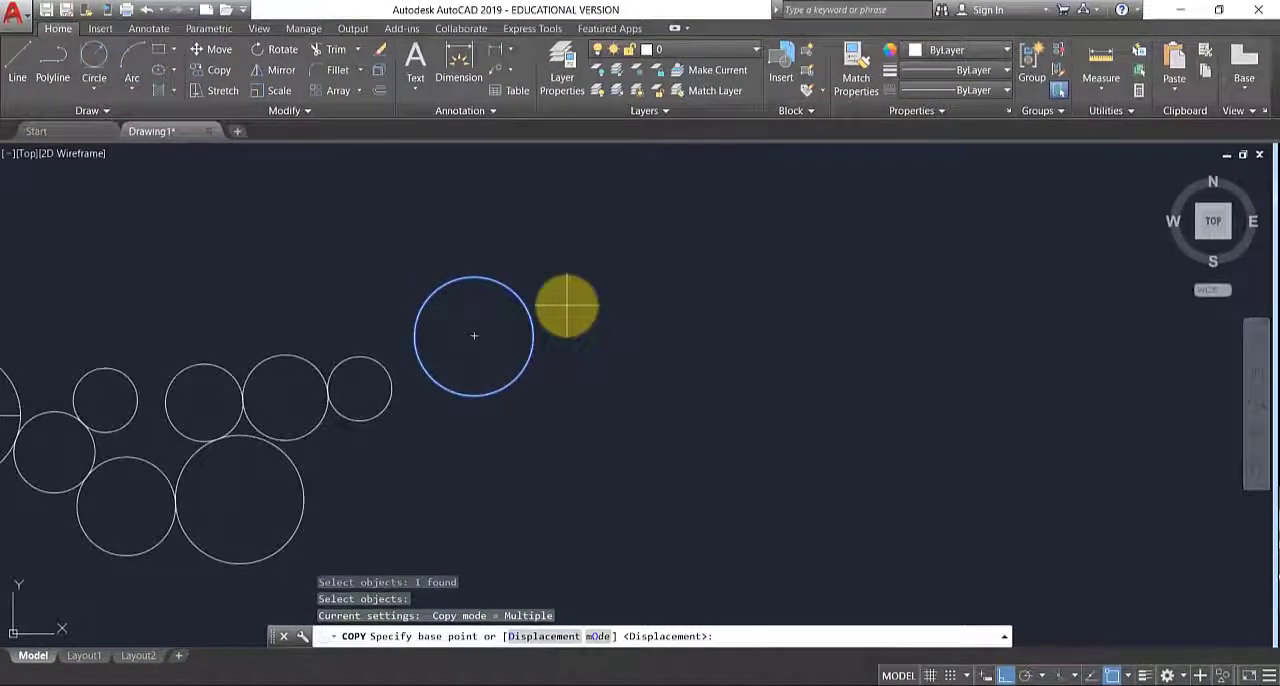
left_click(567, 305)
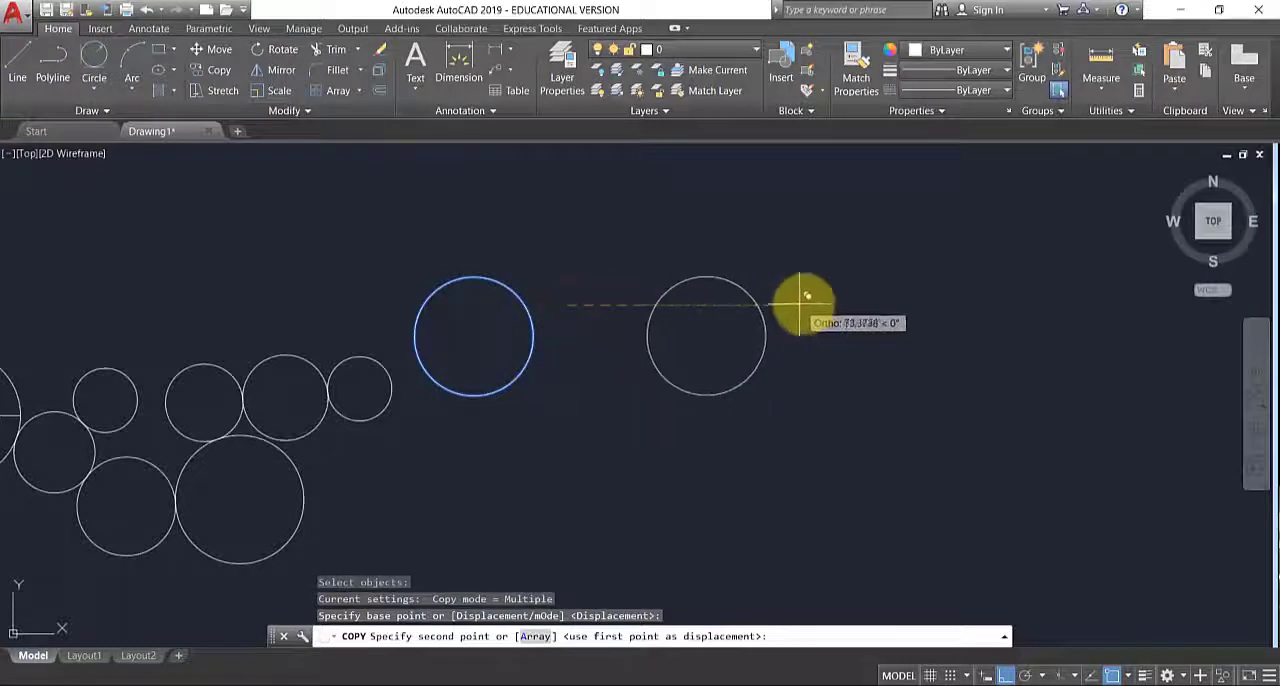
left_click(851, 300)
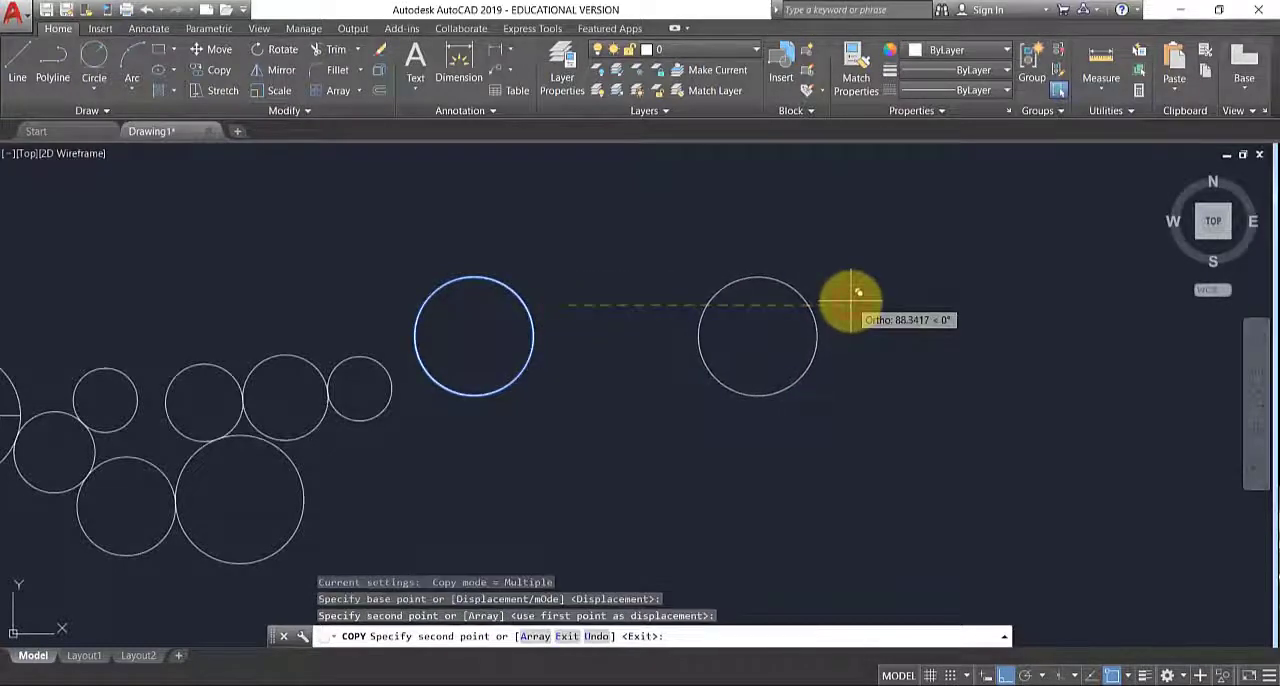
key("Escape")
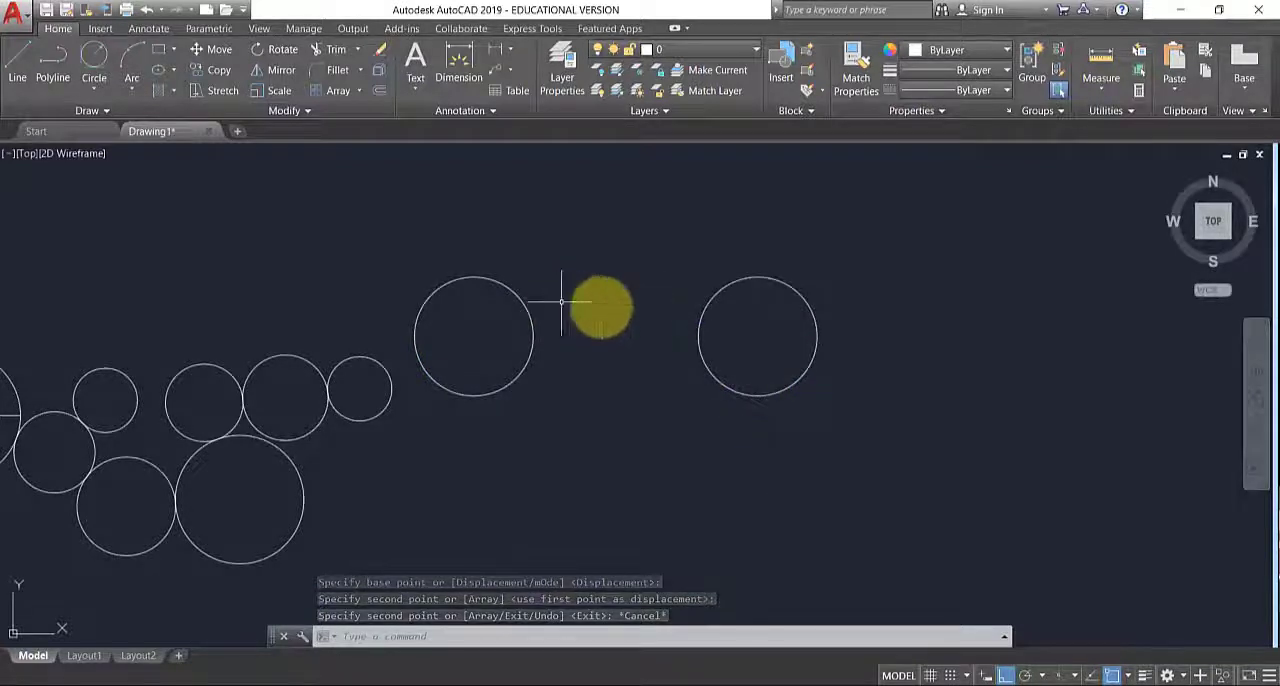
- Copy the rightmost circle from its center to the left, placing the copy midway between the two large circles
middle_click_drag(646, 360, 597, 309)
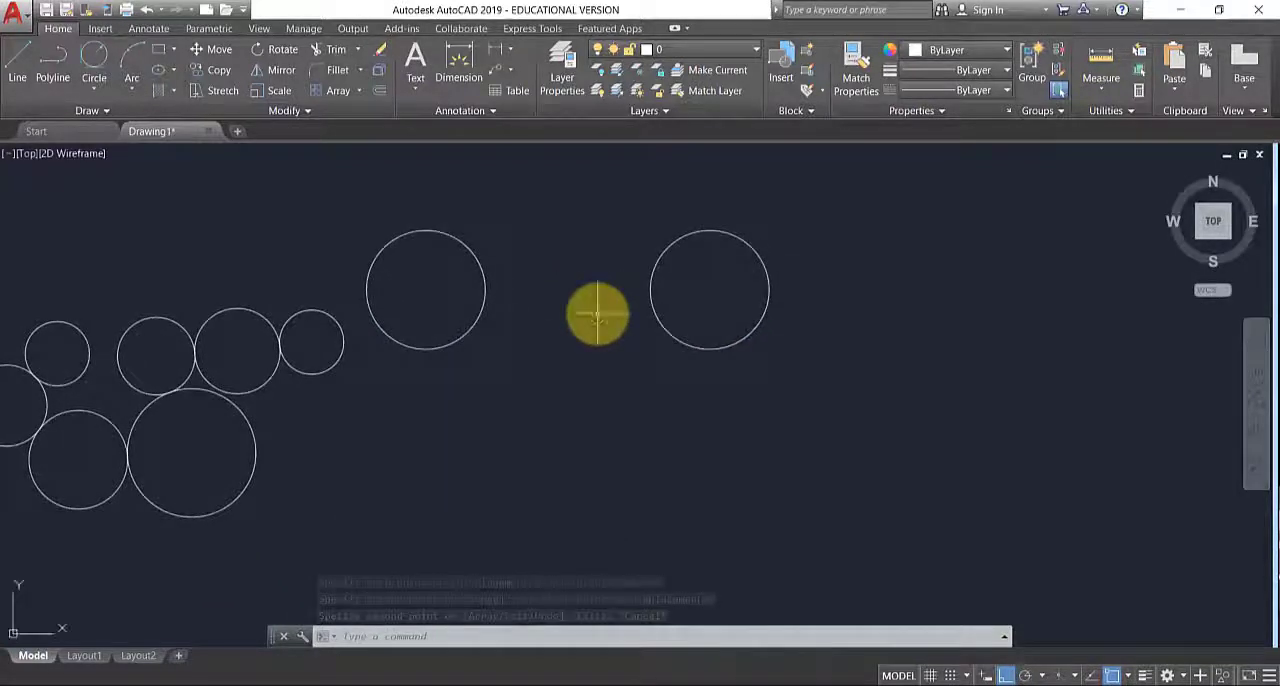
left_click(207, 71)
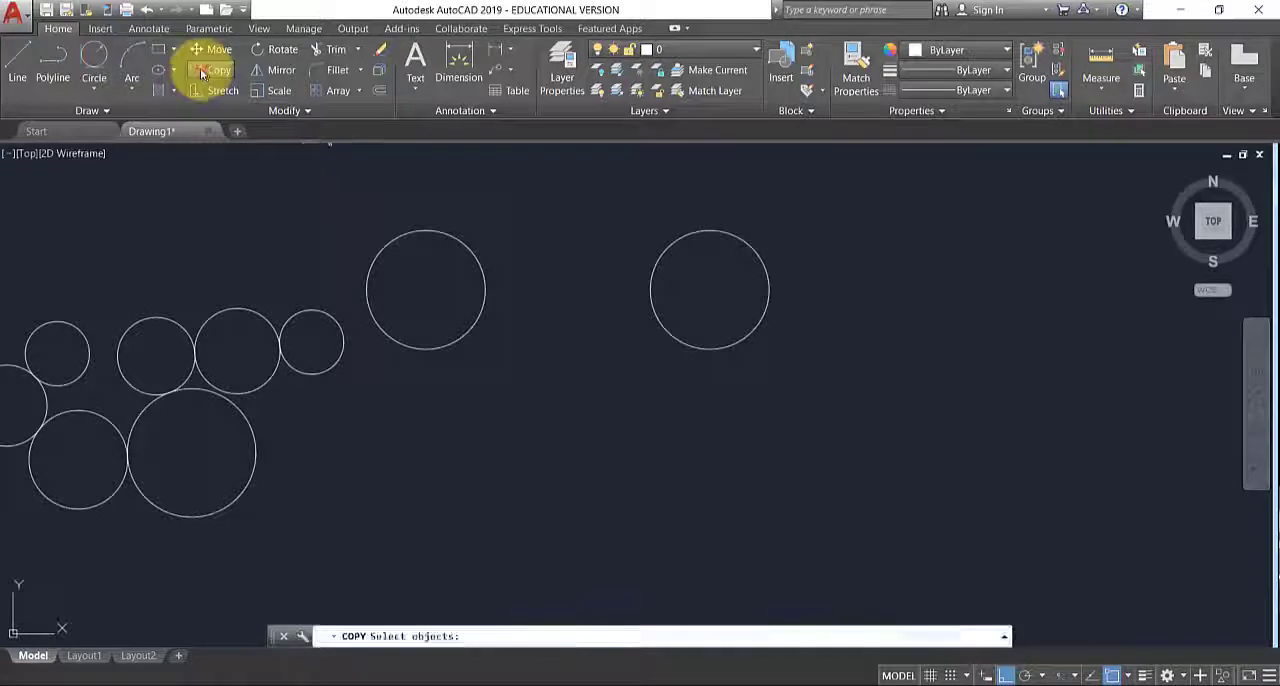
left_click(667, 246)
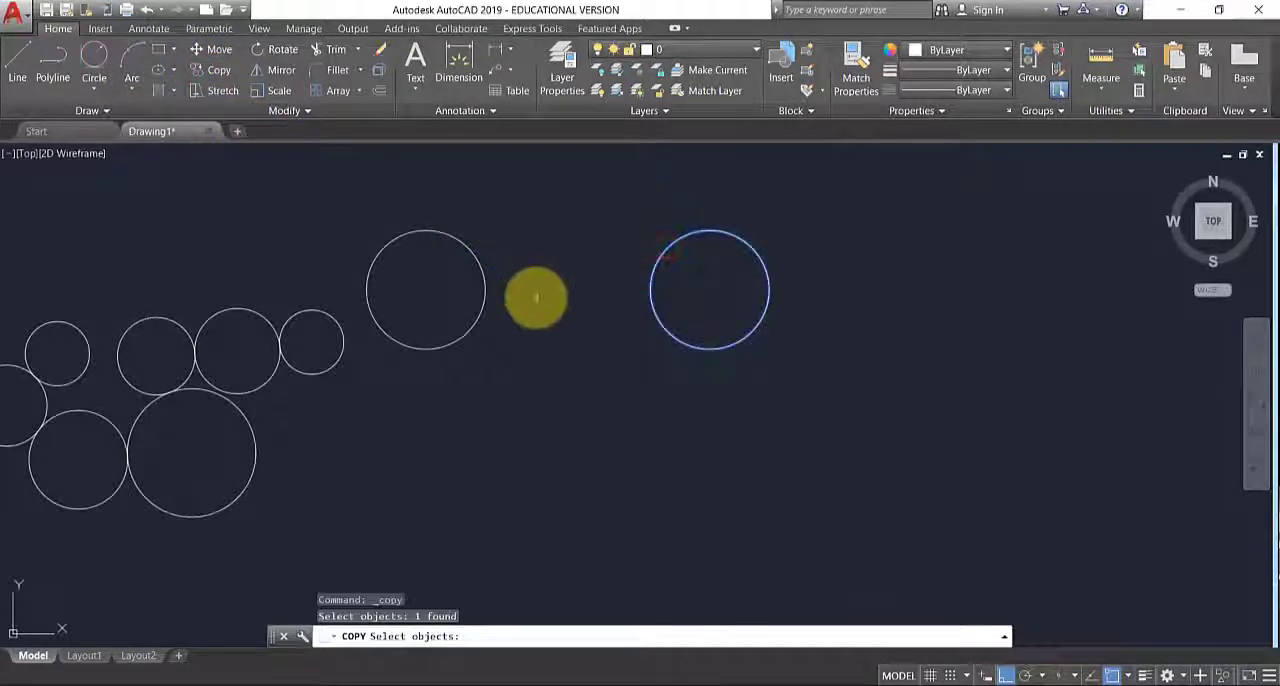
key("Return")
left_click(709, 289)
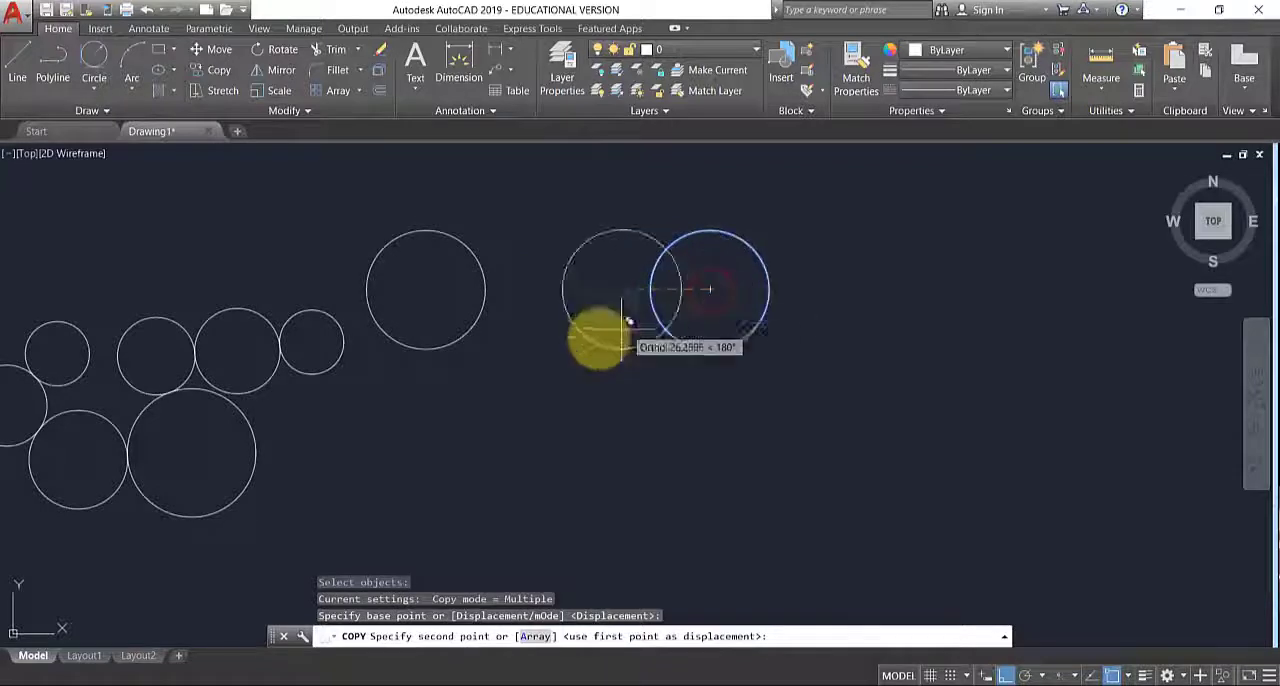
left_click(566, 358)
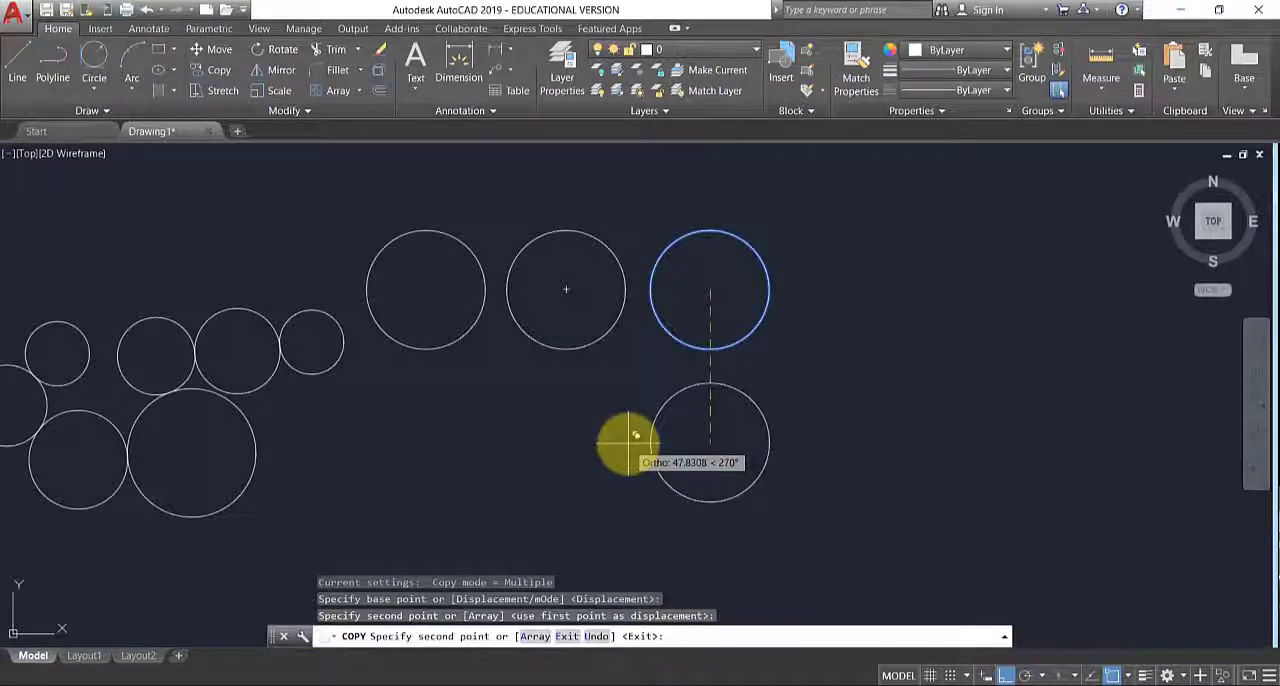
key("Return")
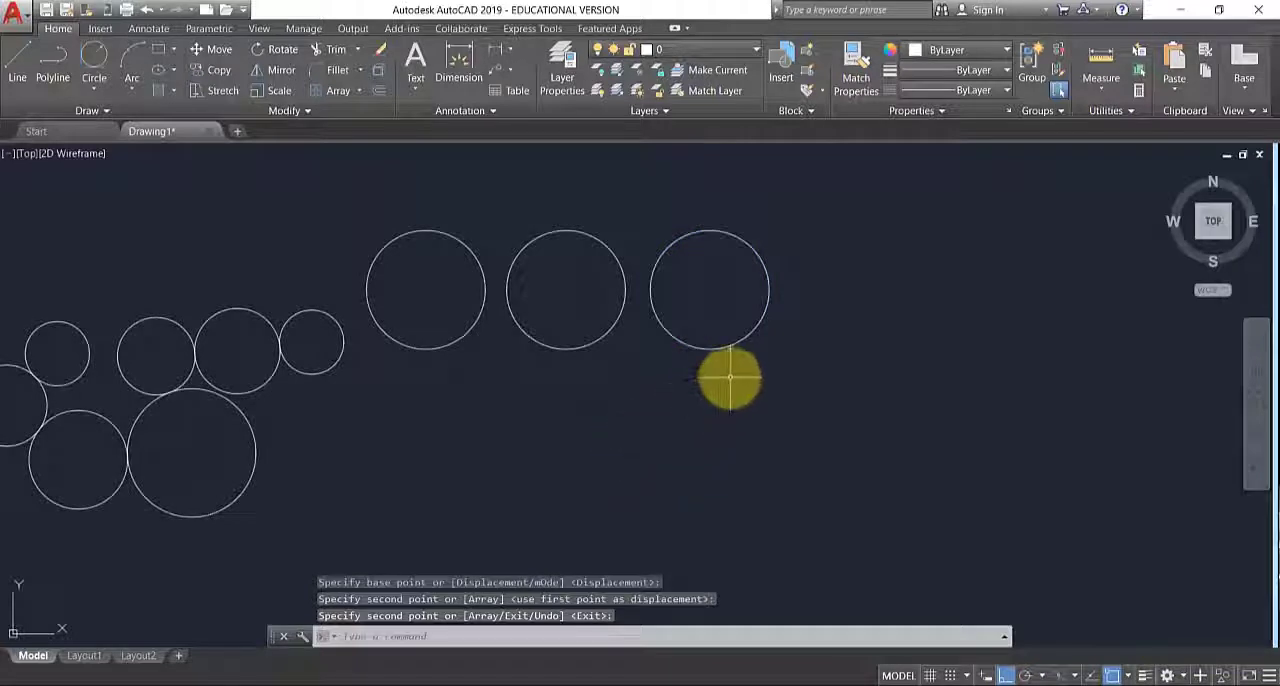
- Draw a short horizontal line above and to the right of the row of three equal circles
scroll(730, 378, "down", 2)
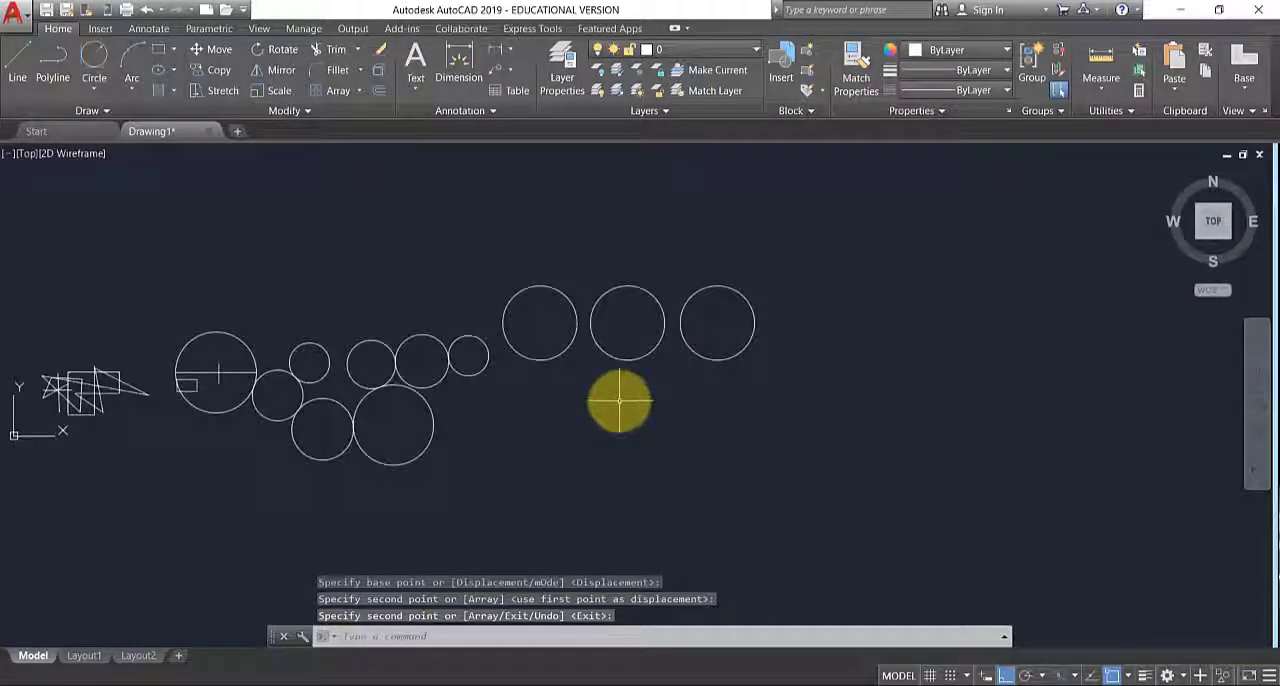
mouse_move(660, 417)
middle_mouse_down()
mouse_move(614, 380)
mouse_move(498, 378)
middle_mouse_up()
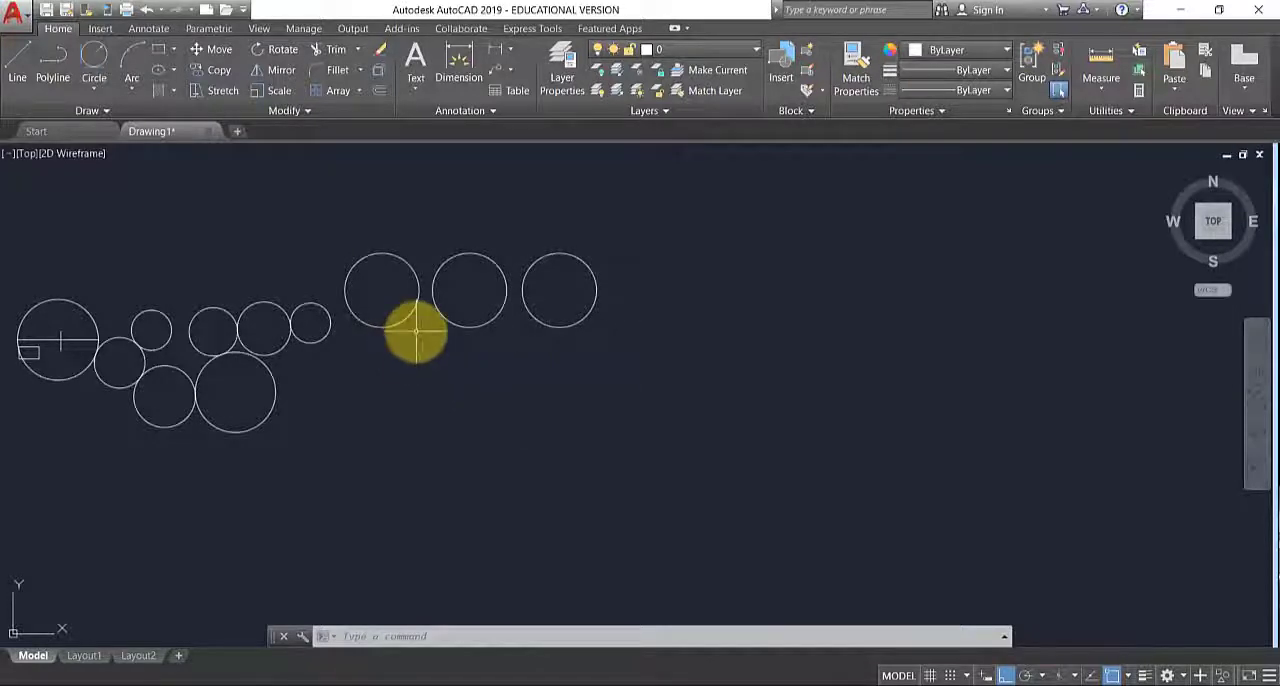
scroll(437, 311, "up", 2)
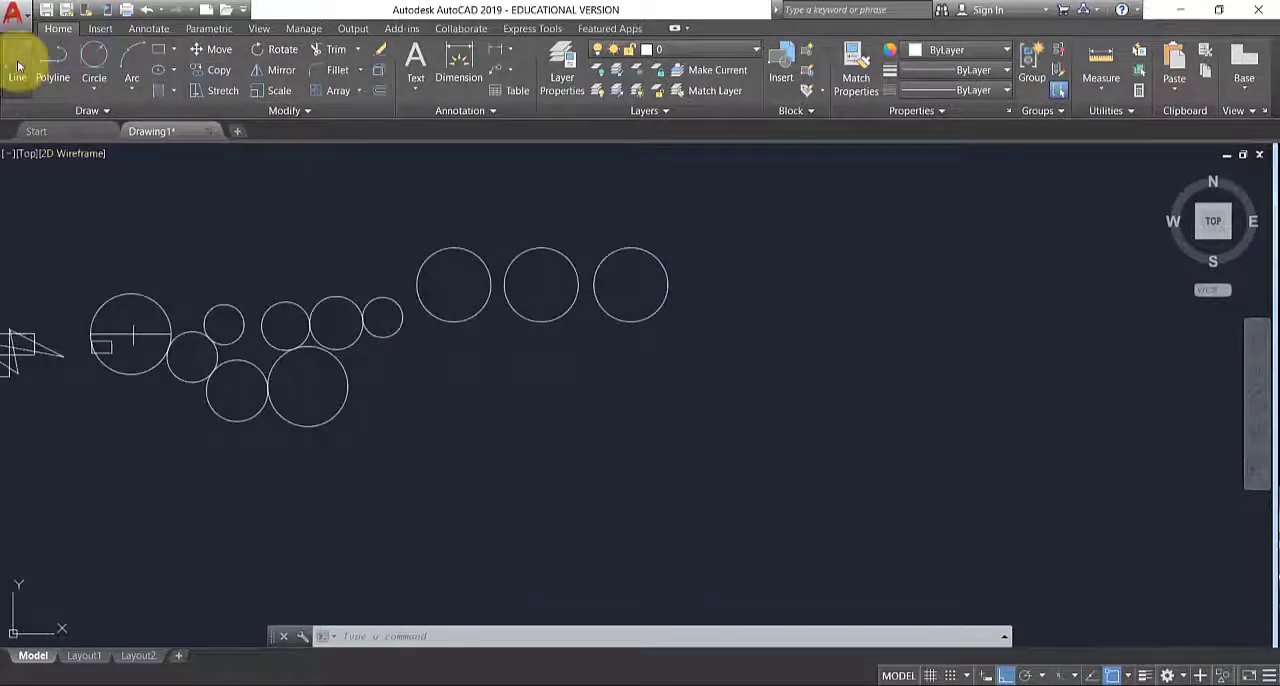
left_click(18, 66)
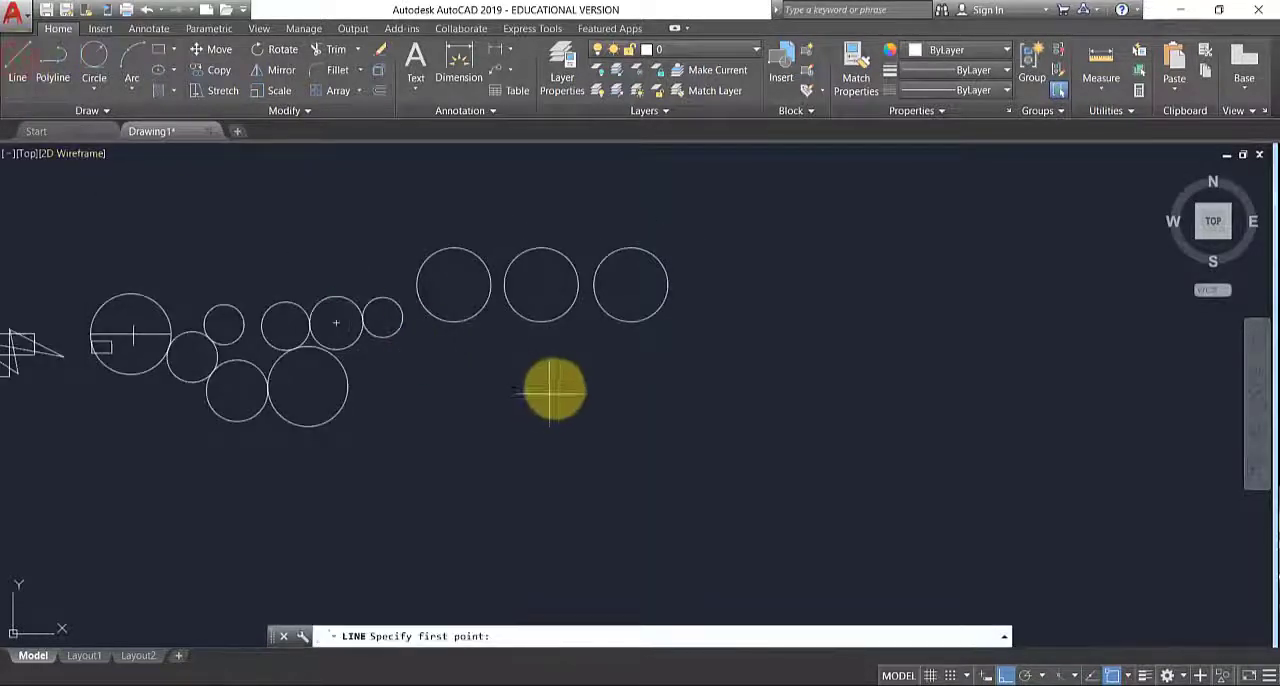
left_click(739, 235)
key("Escape")
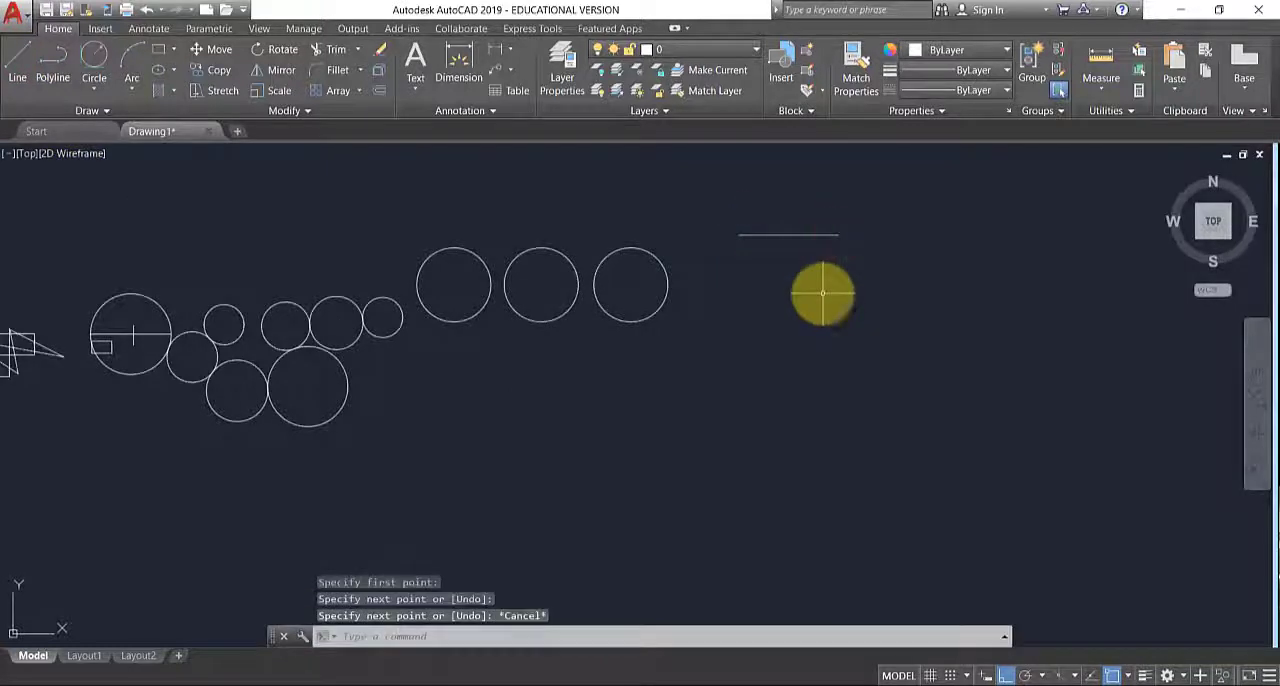
middle_click_drag(434, 451, 691, 457)
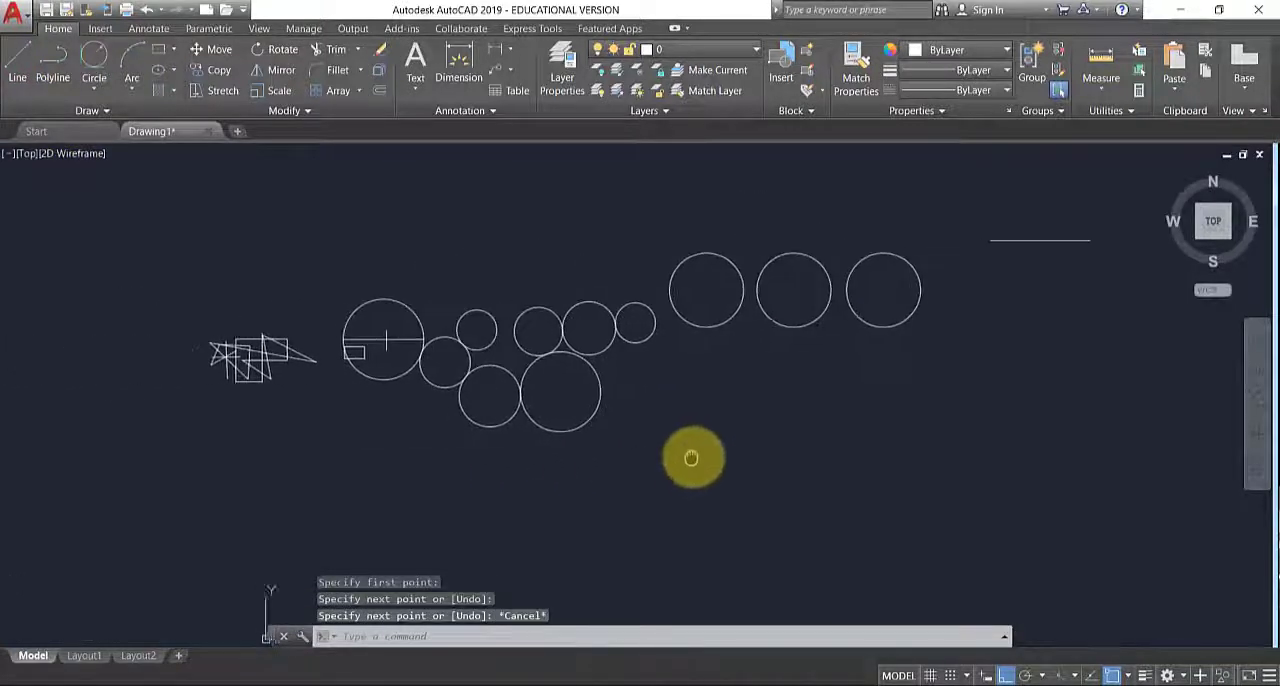
scroll(255, 345, "up", 4)
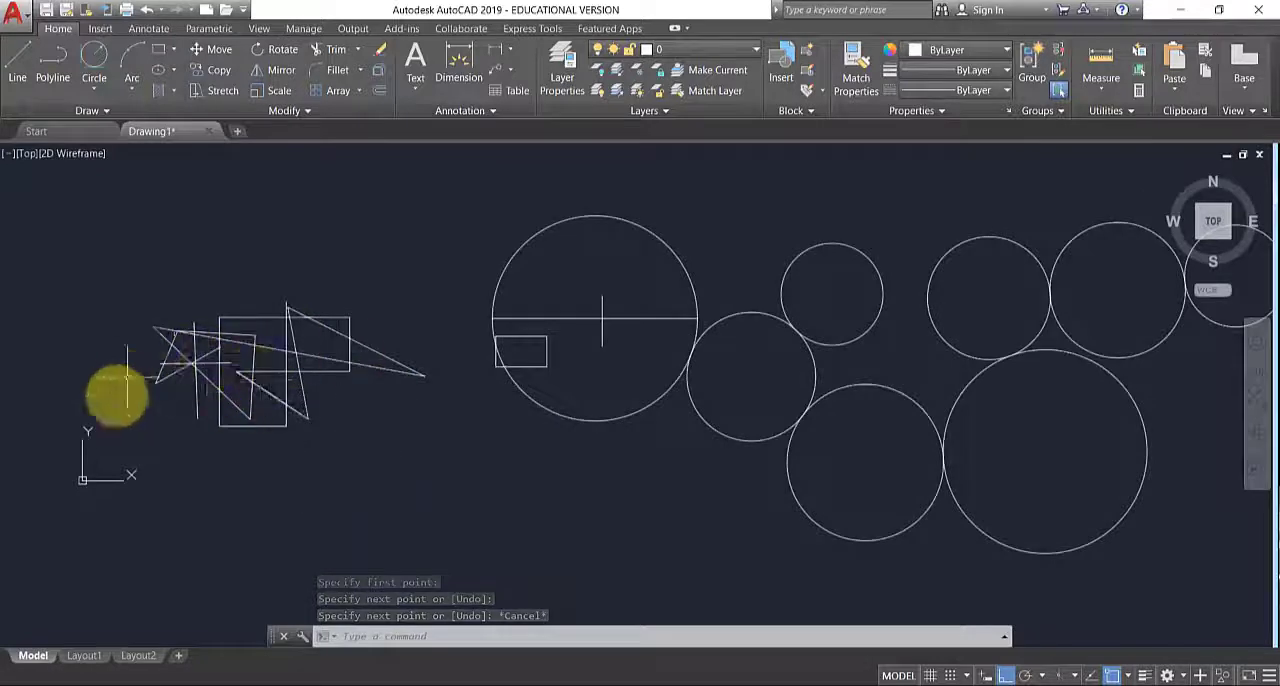
scroll(114, 391, "down", 4)
middle_click_drag(867, 316, 623, 360)
scroll(692, 322, "up", 4)
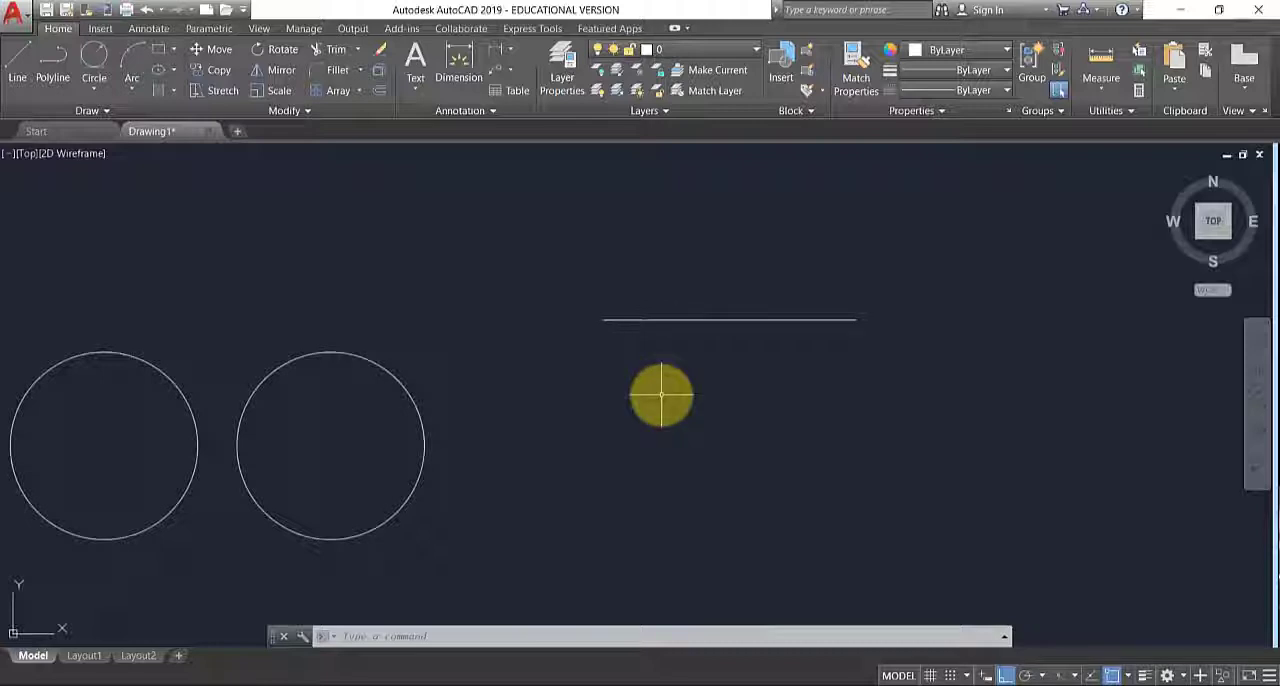
scroll(661, 396, "down", 2)
middle_click_drag(563, 477, 669, 451)
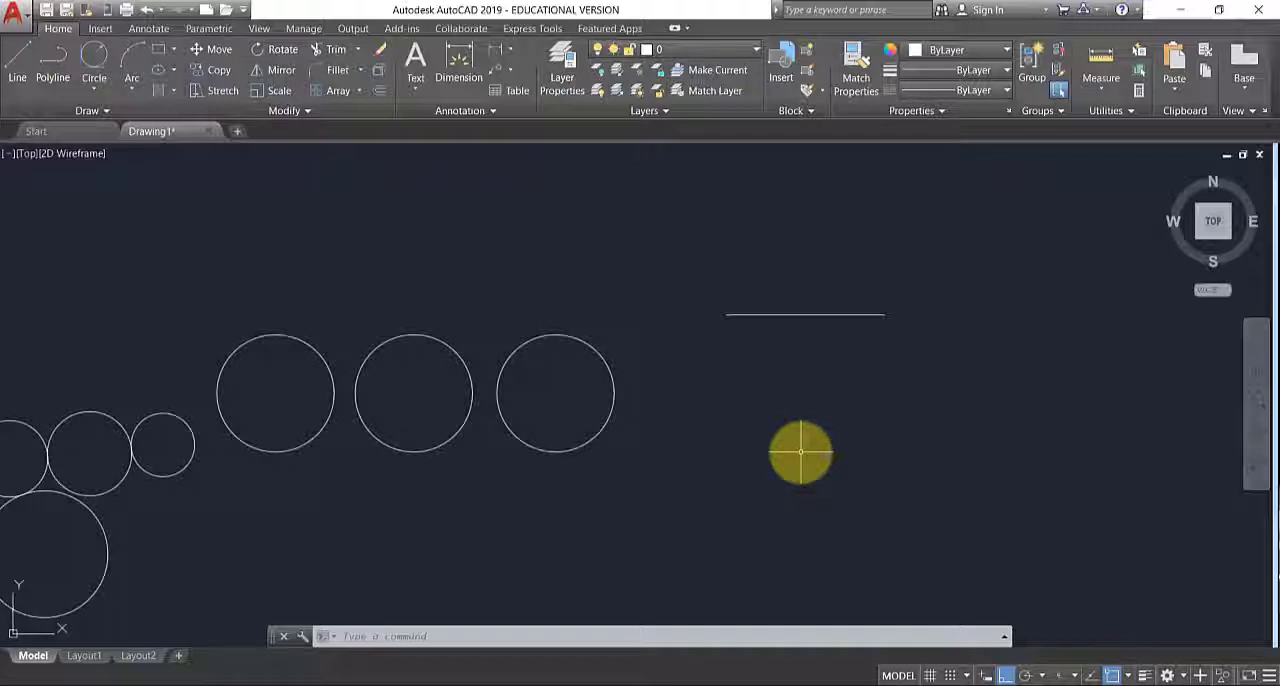
- Select the horizontal line together with the three equal circles, and clear the selection
left_click(583, 341)
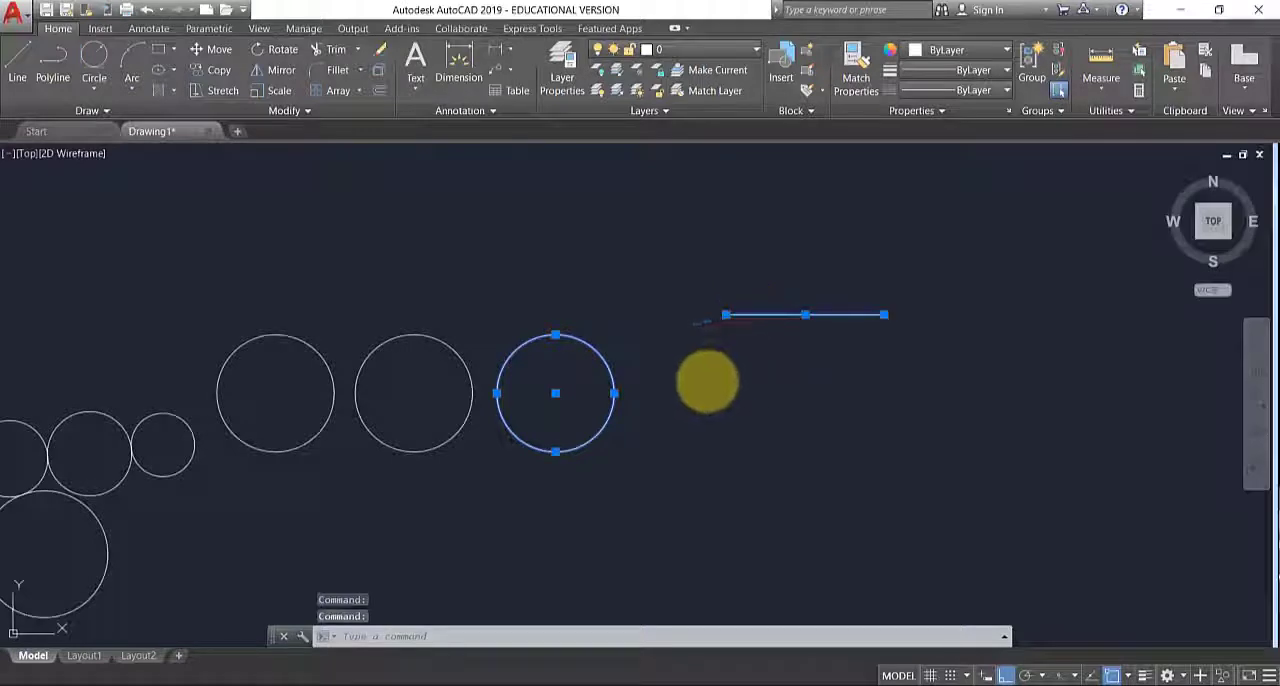
left_click(400, 337)
left_click(268, 337)
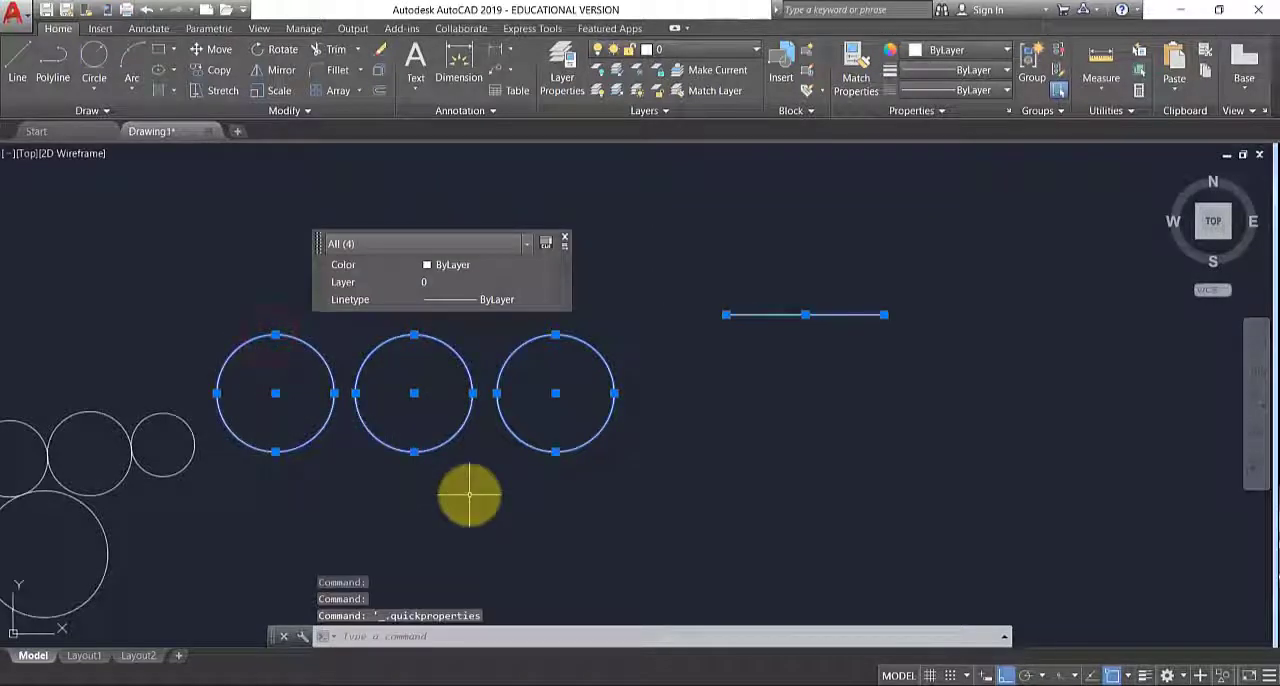
key("Escape")
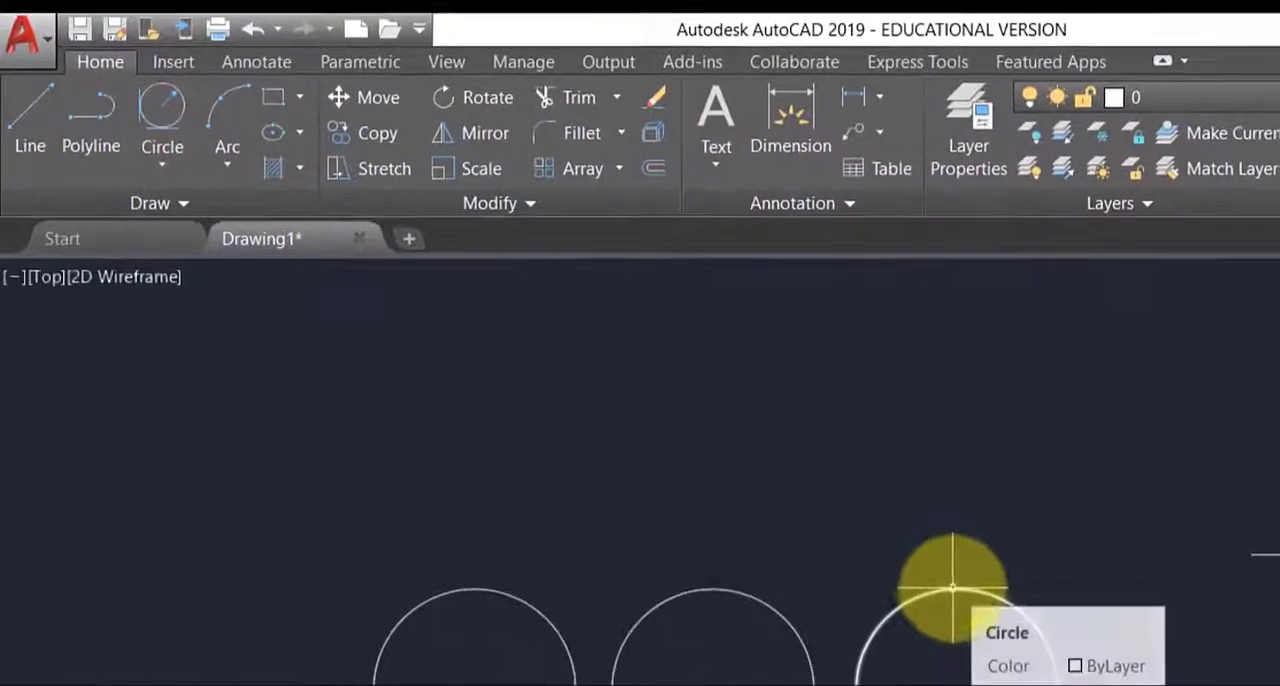
- Copy the rightmost of the three equal circles horizontally to the right, placing the copy below the horizontal line
left_click(368, 132)
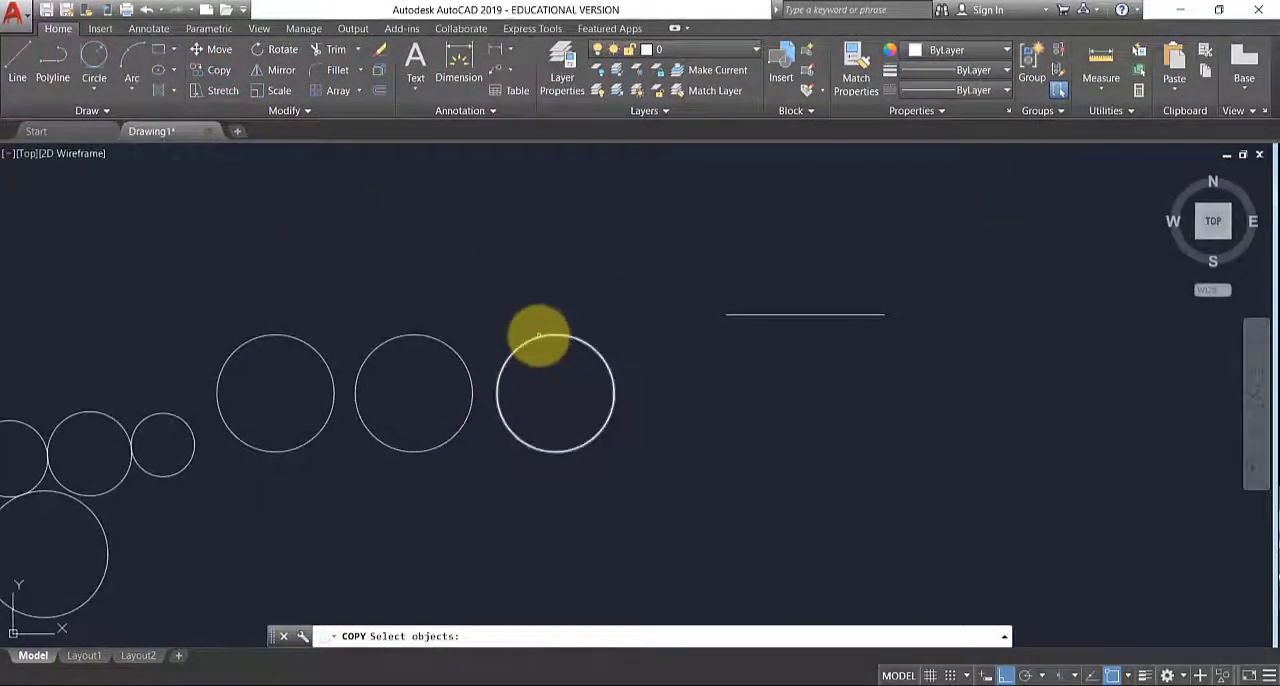
left_click(539, 336)
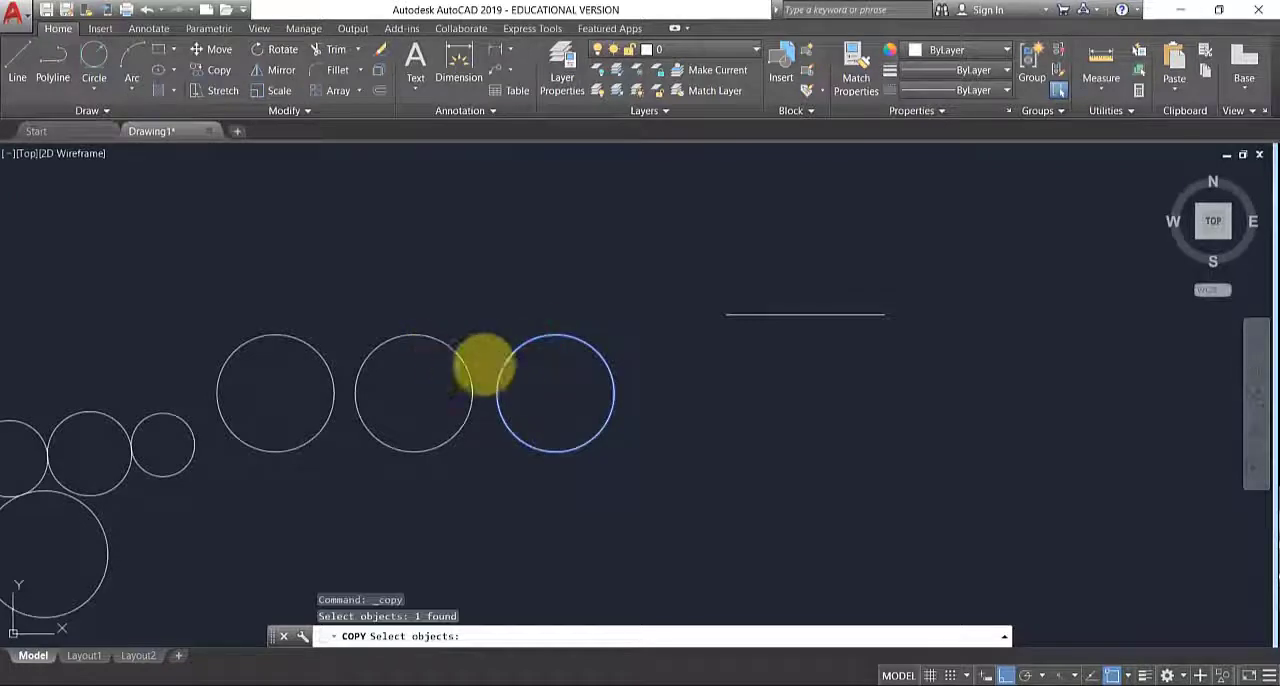
key("Return")
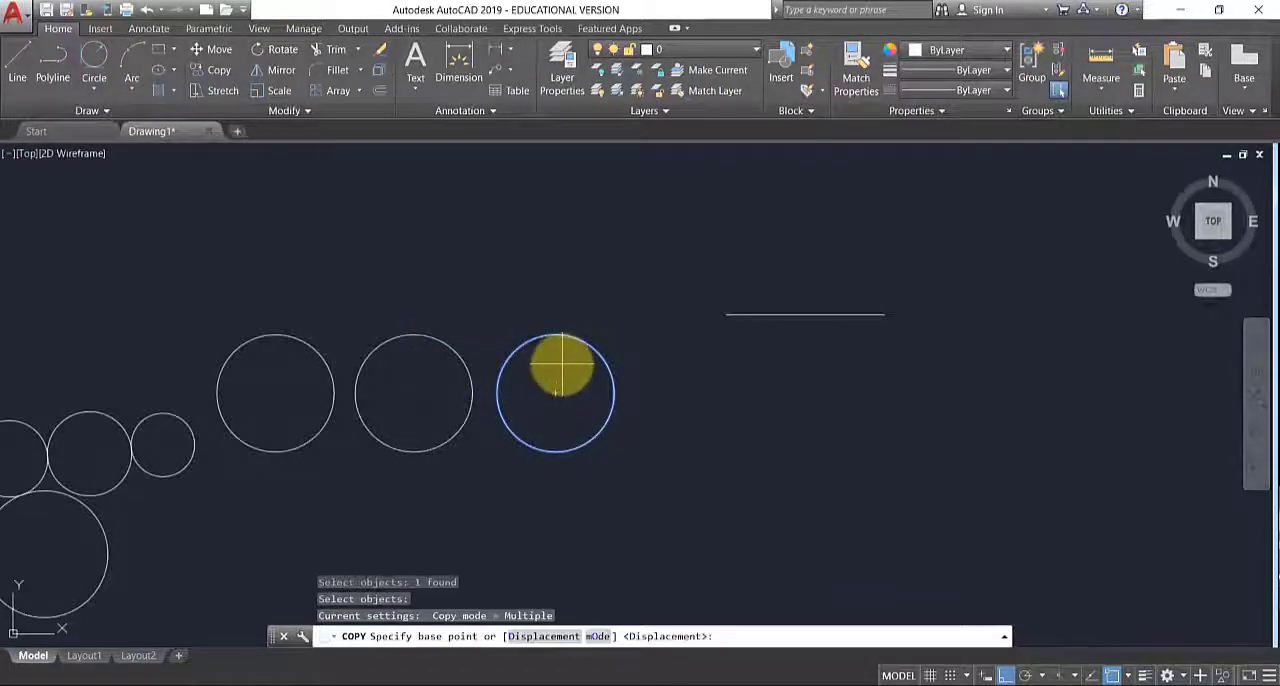
left_click(561, 364)
left_click(776, 364)
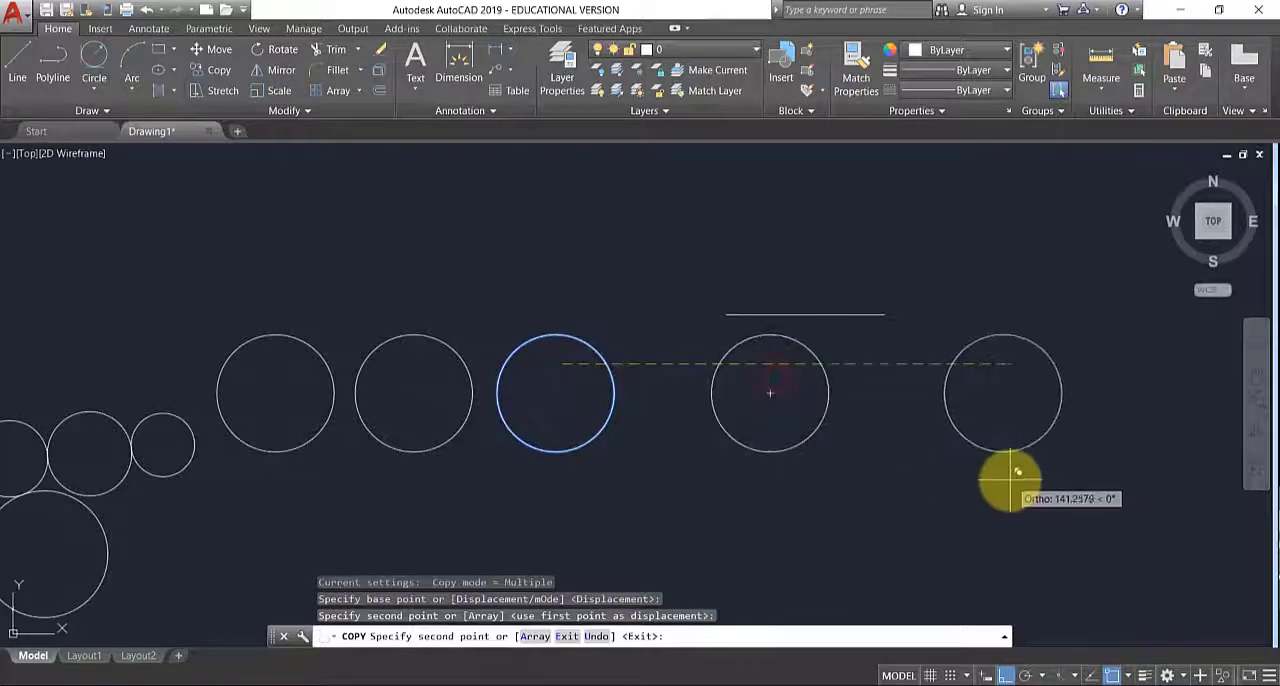
key("Escape")
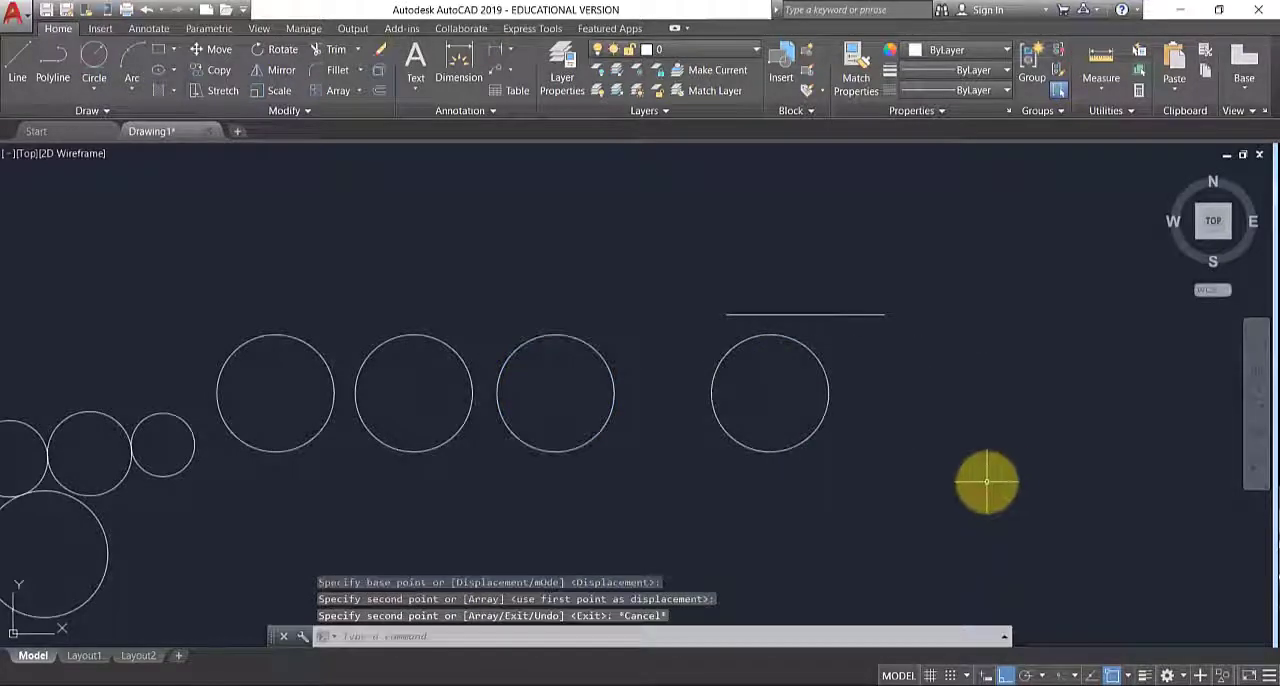
- Preselect the circle below the horizontal line and copy it about 51 units horizontally to the right
left_click(820, 360)
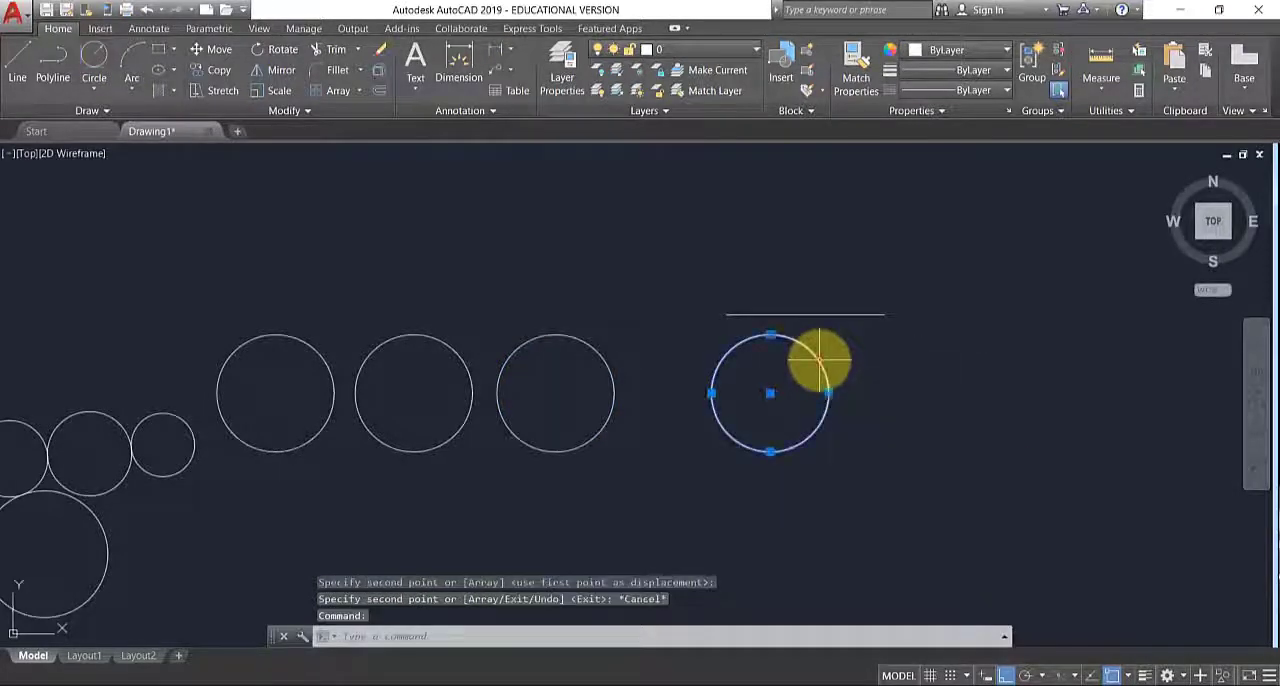
left_click(210, 71)
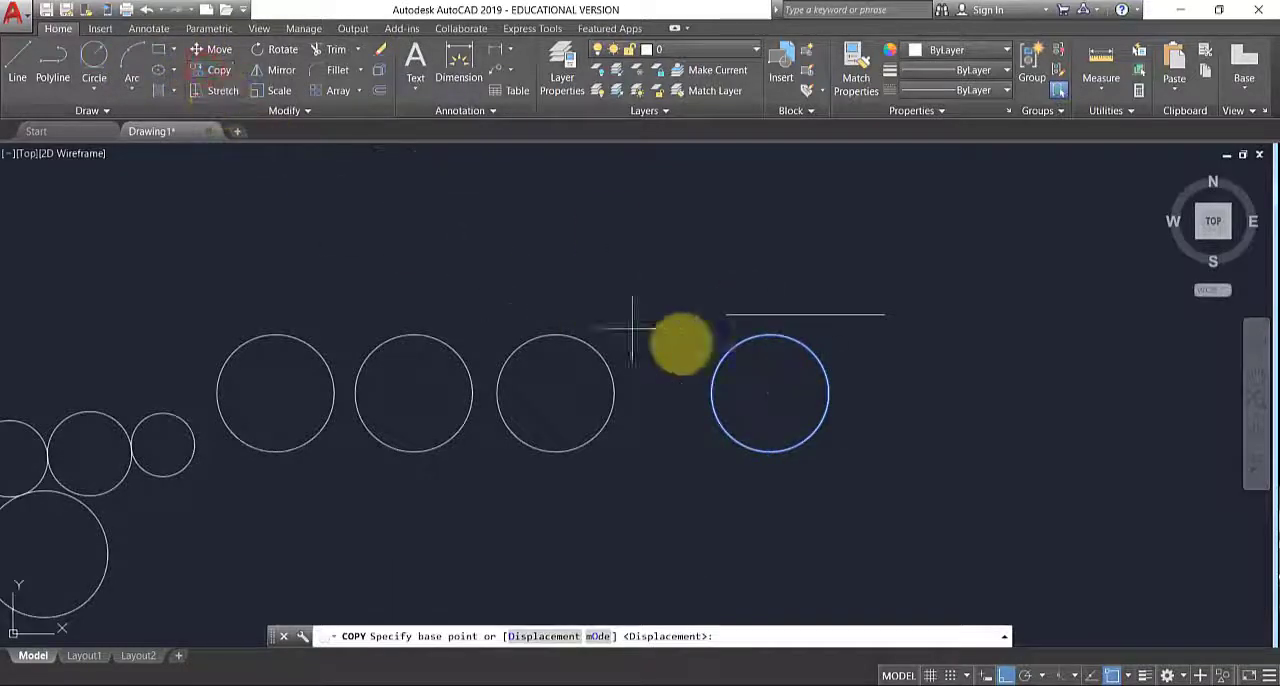
left_click(838, 386)
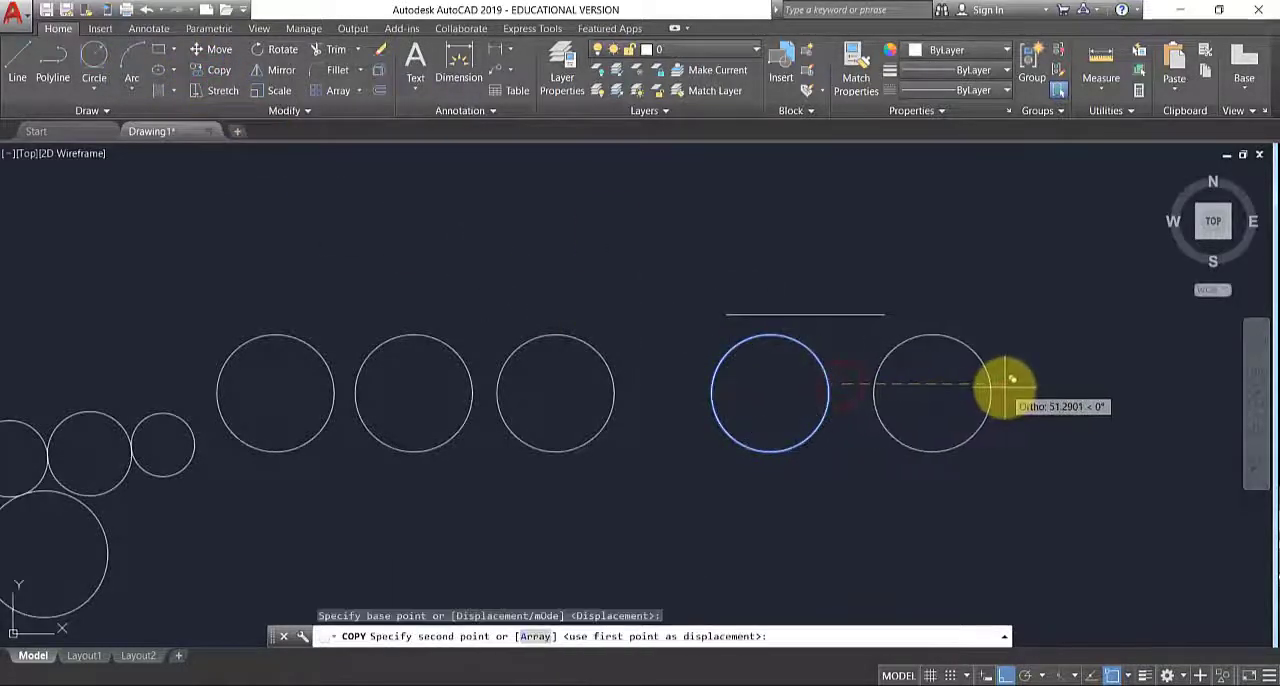
key("Escape")
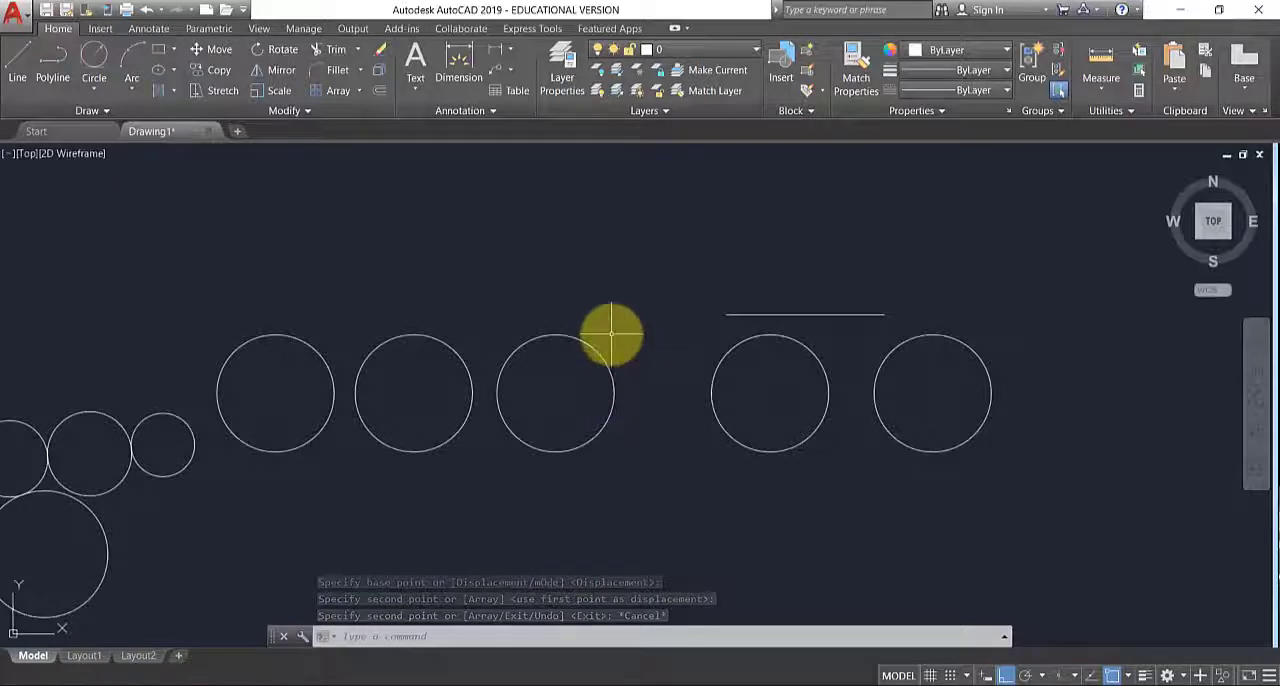
- Select the rightmost circle with an enclosing window and clear it, and try a window that covers only part of that circle
middle_click_drag(966, 466, 743, 411)
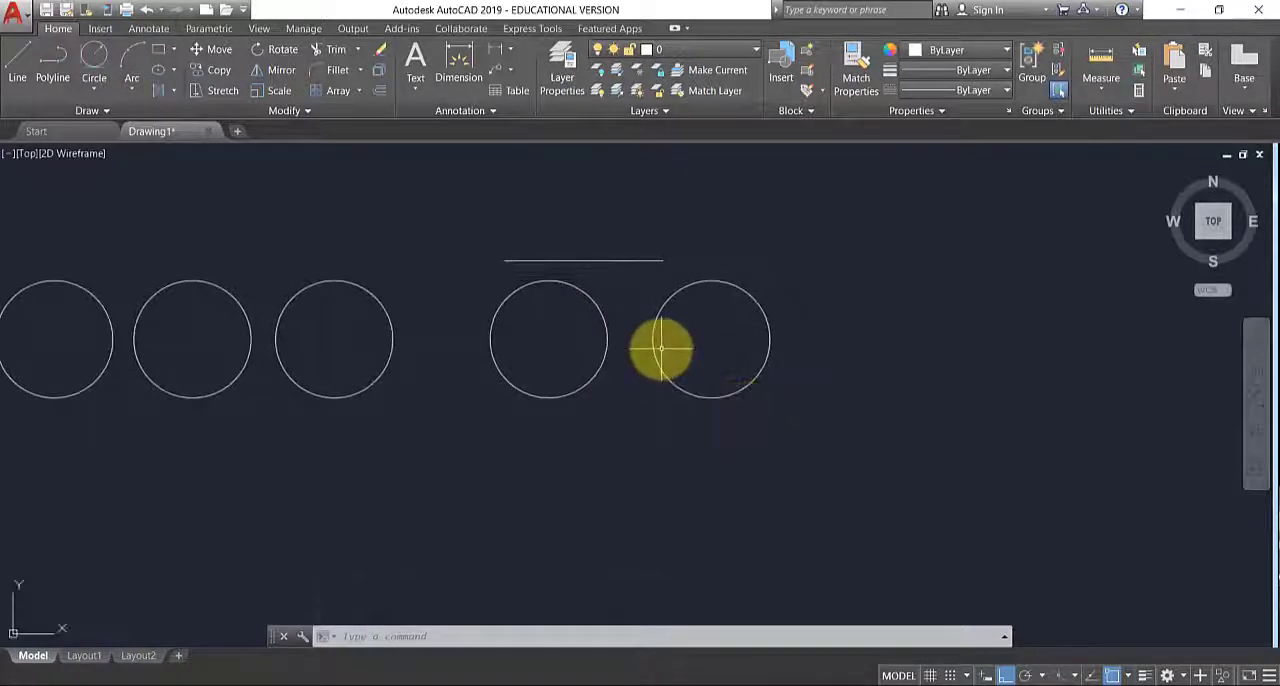
left_click(625, 266)
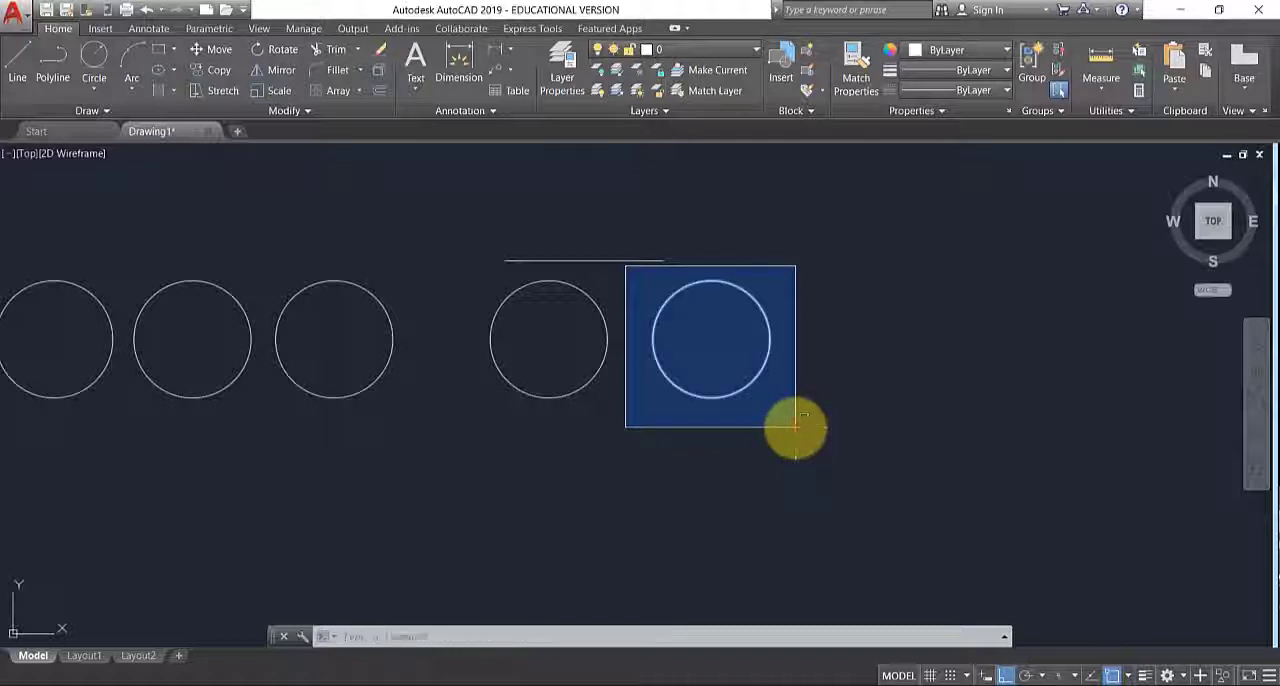
left_click(796, 427)
key("Escape")
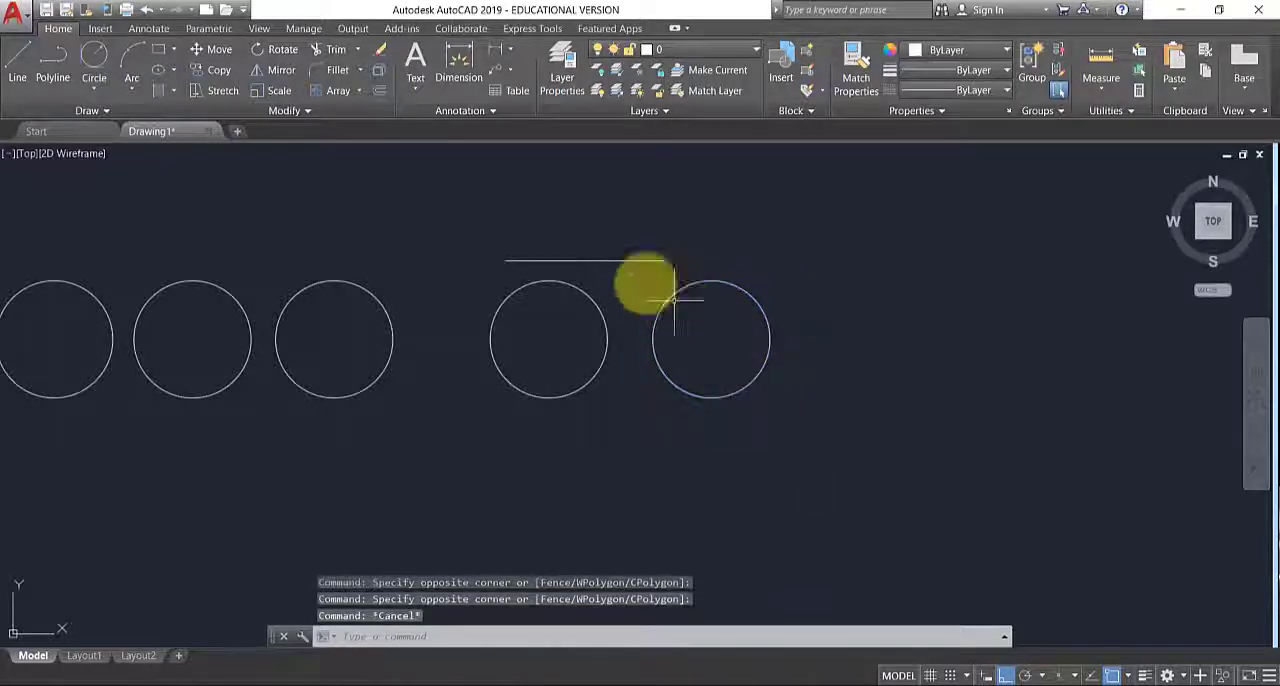
left_click(628, 270)
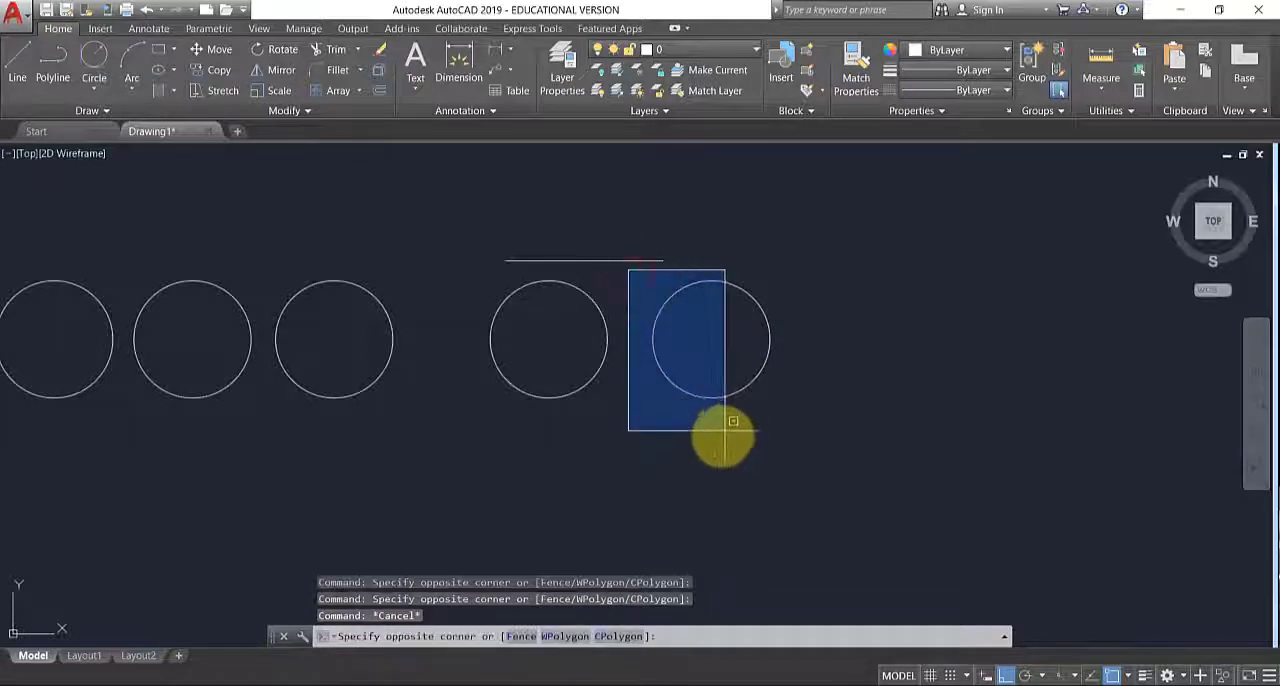
left_click(720, 445)
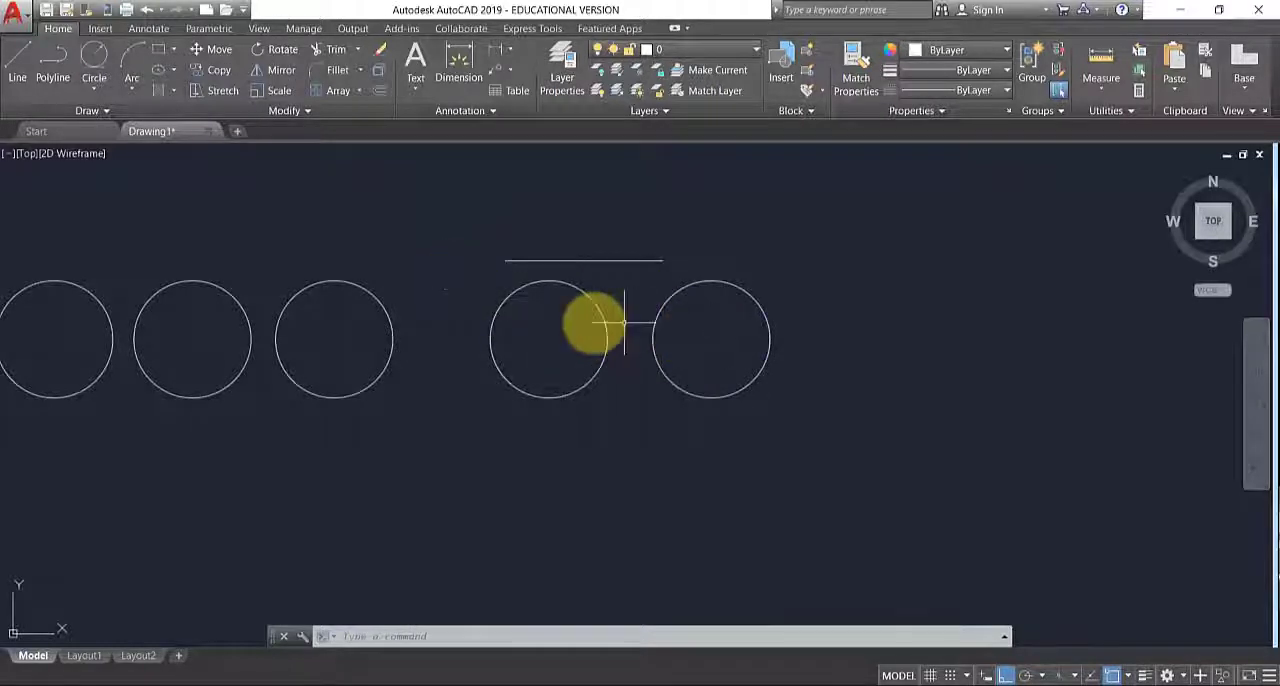
- Select the two rightmost circles with an enclosing window that leaves out the horizontal line, and clear the selection
left_click(466, 271)
left_click(814, 434)
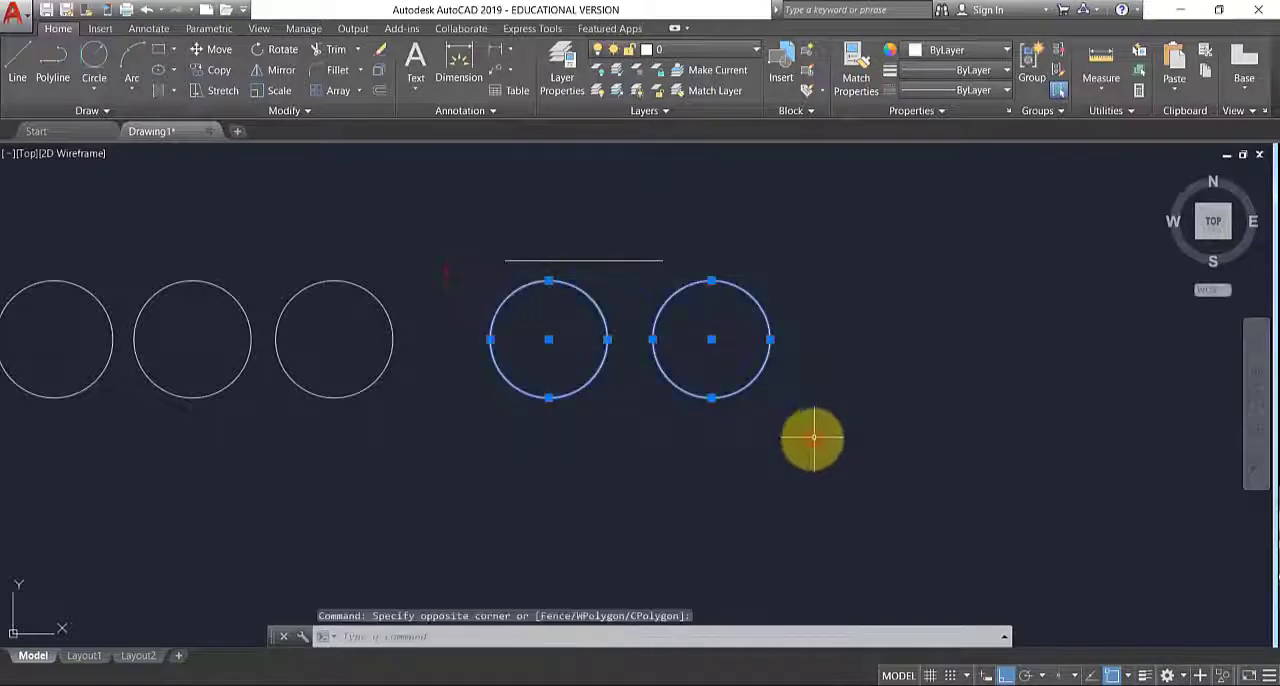
key("Escape")
key("Escape")
- Select the horizontal line and the two rightmost circles with one enclosing window, and clear the selection
left_click(459, 220)
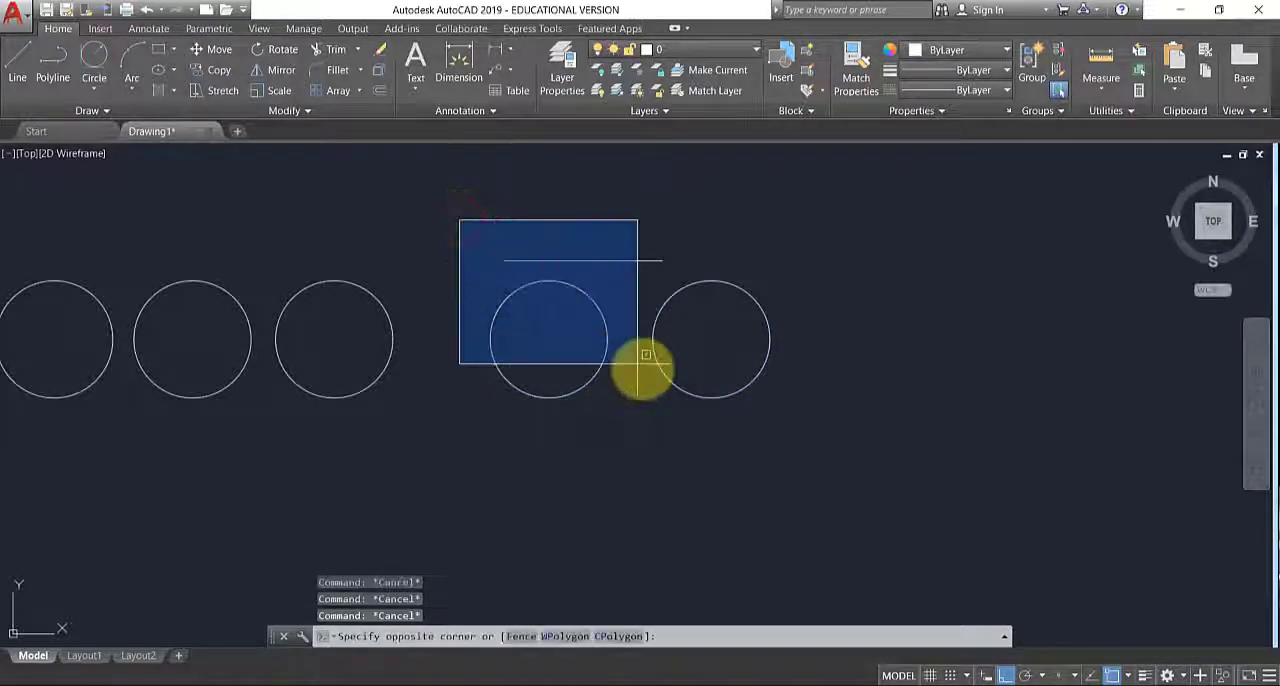
left_click(806, 428)
middle_click_drag(523, 434, 808, 471)
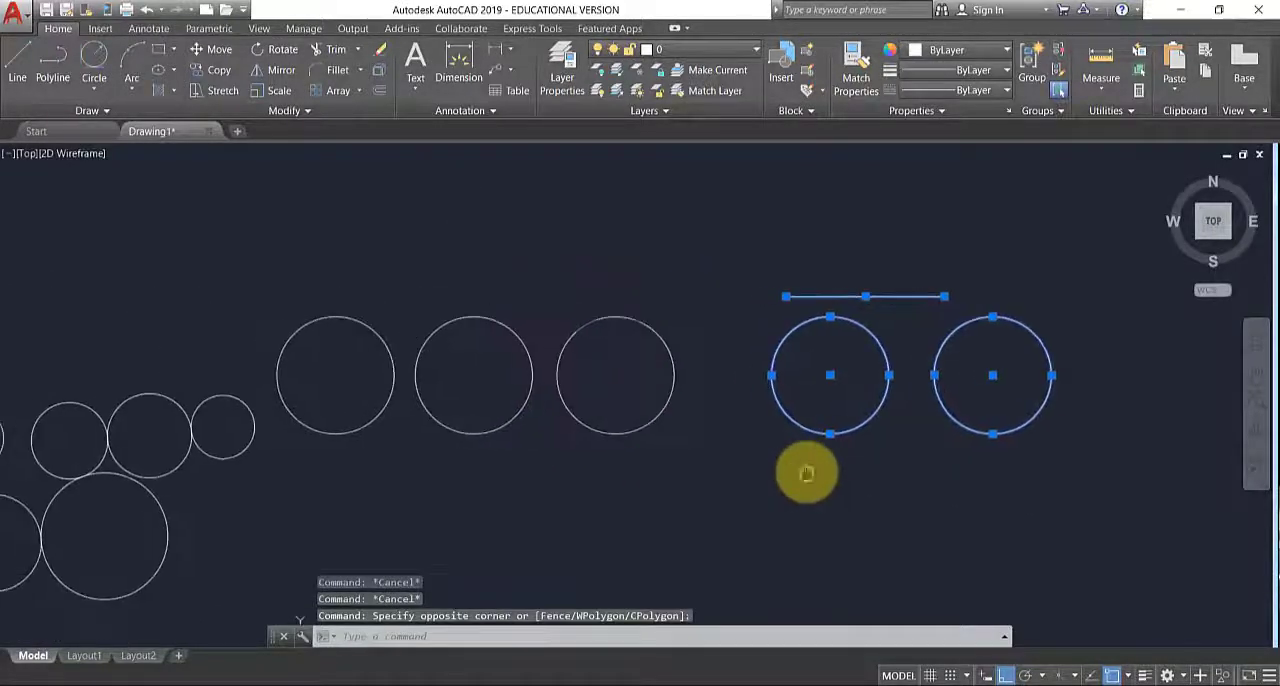
scroll(690, 320, "down", 5)
key("Escape")
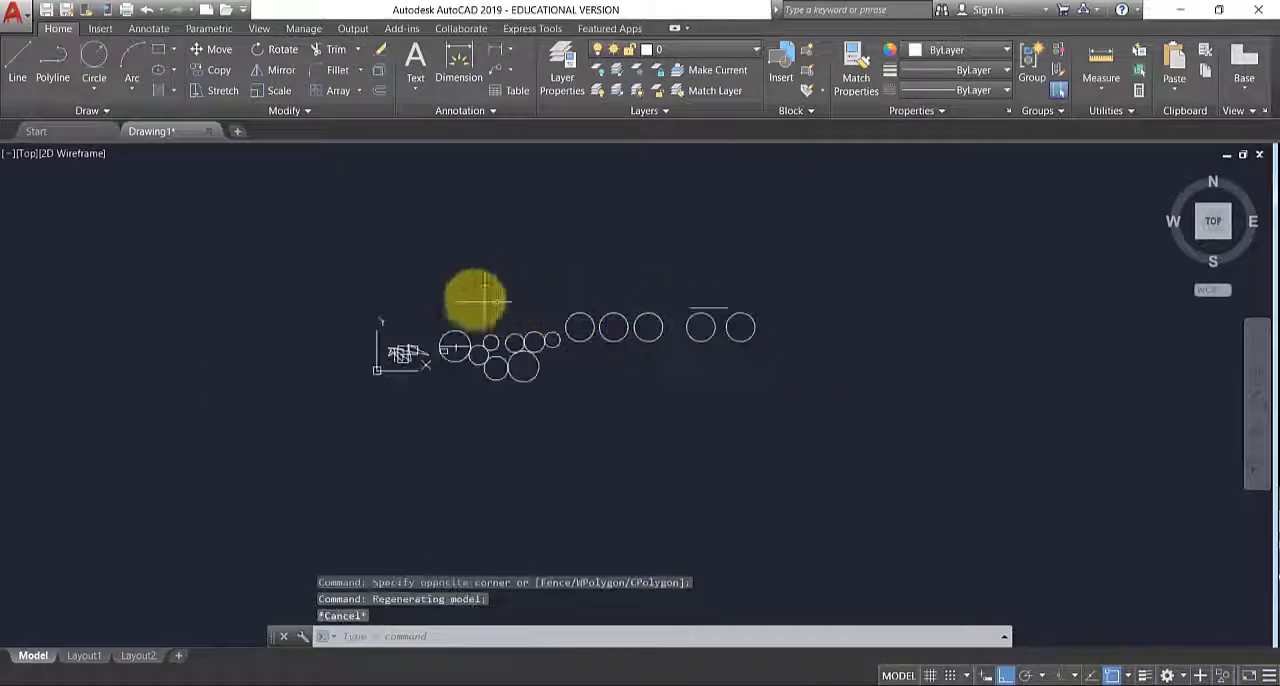
- Select every object in the drawing with one large enclosing window, and clear the selection
left_click(346, 266)
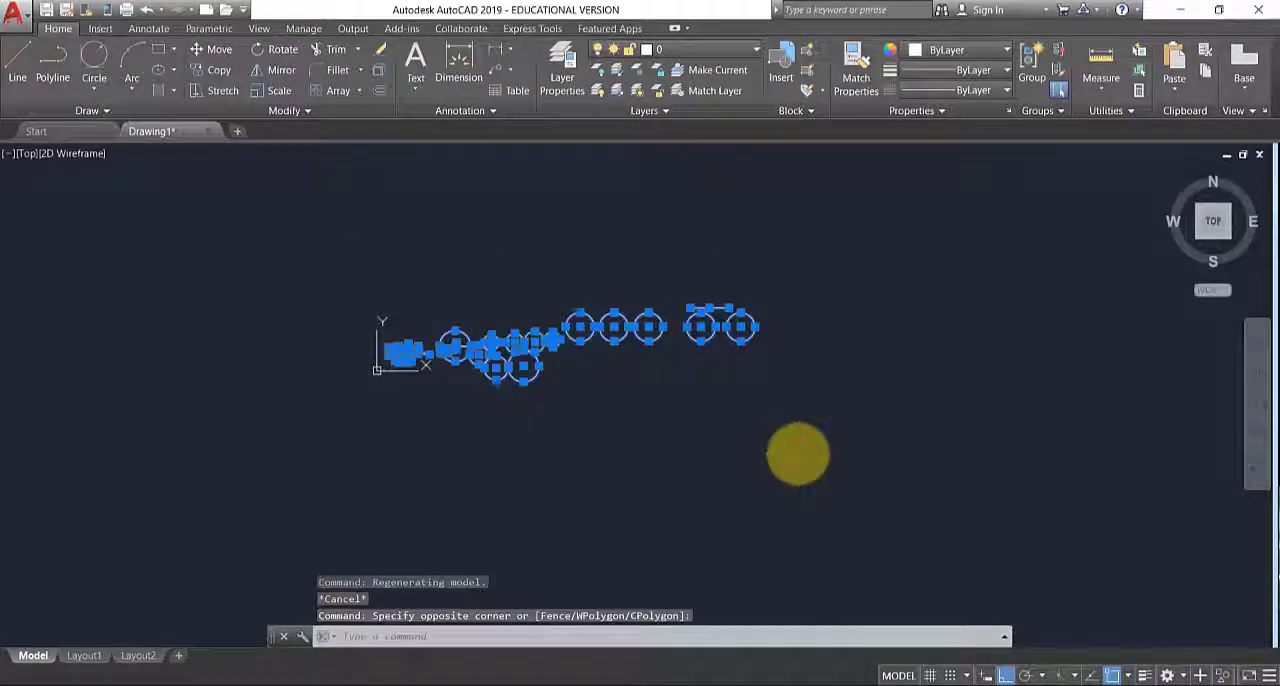
key("Escape")
key("Escape")
key("Escape")
scroll(743, 357, "up", 8)
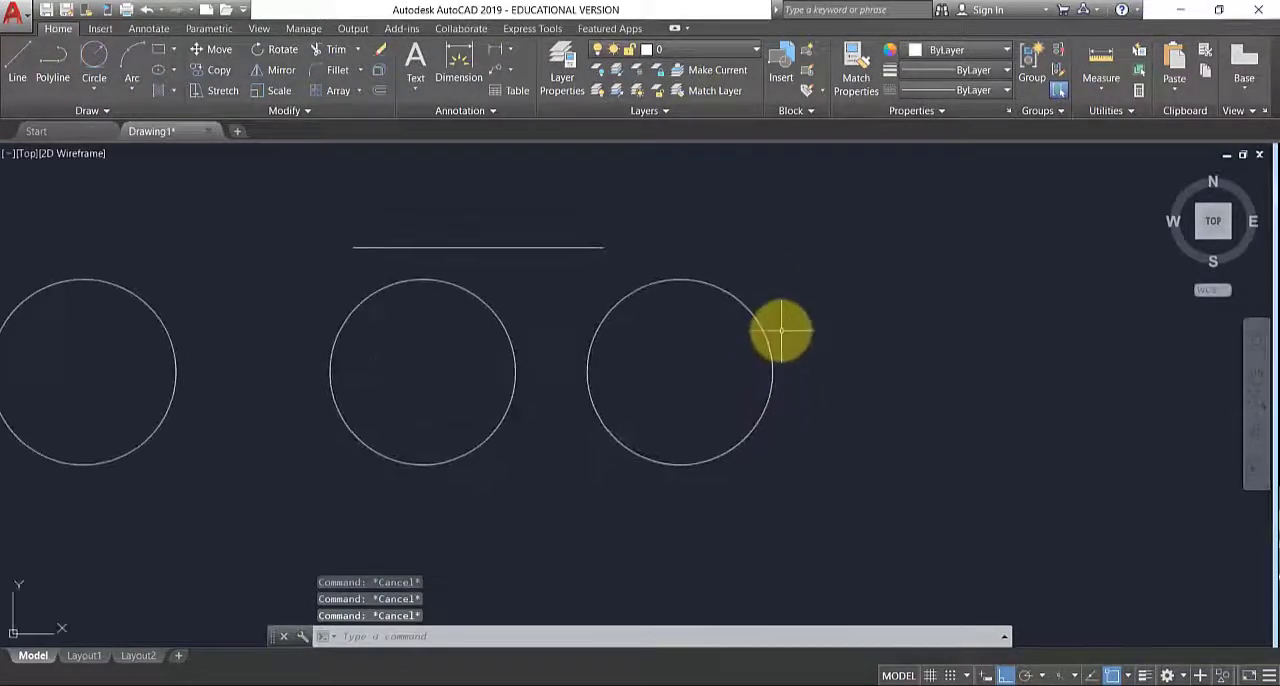
- Use a crossing window to select the rightmost circle by its edge and, separately, the horizontal line by its end, clearing each selection
left_click(836, 298)
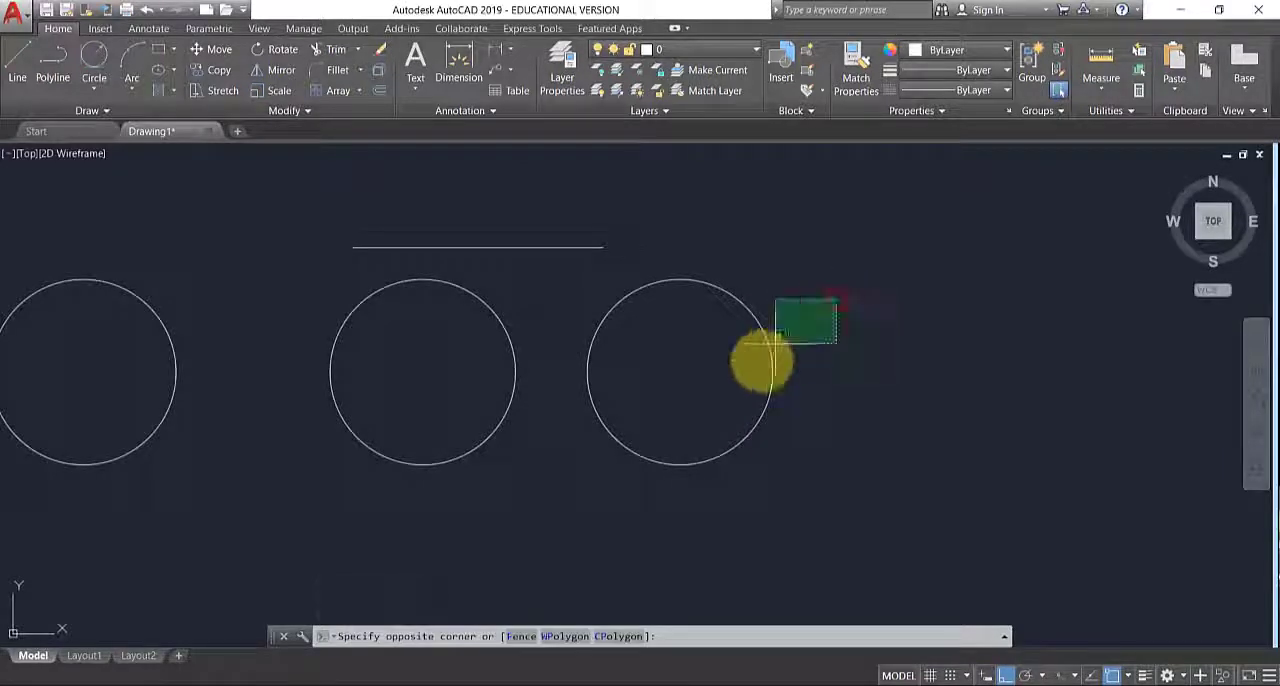
left_click(763, 512)
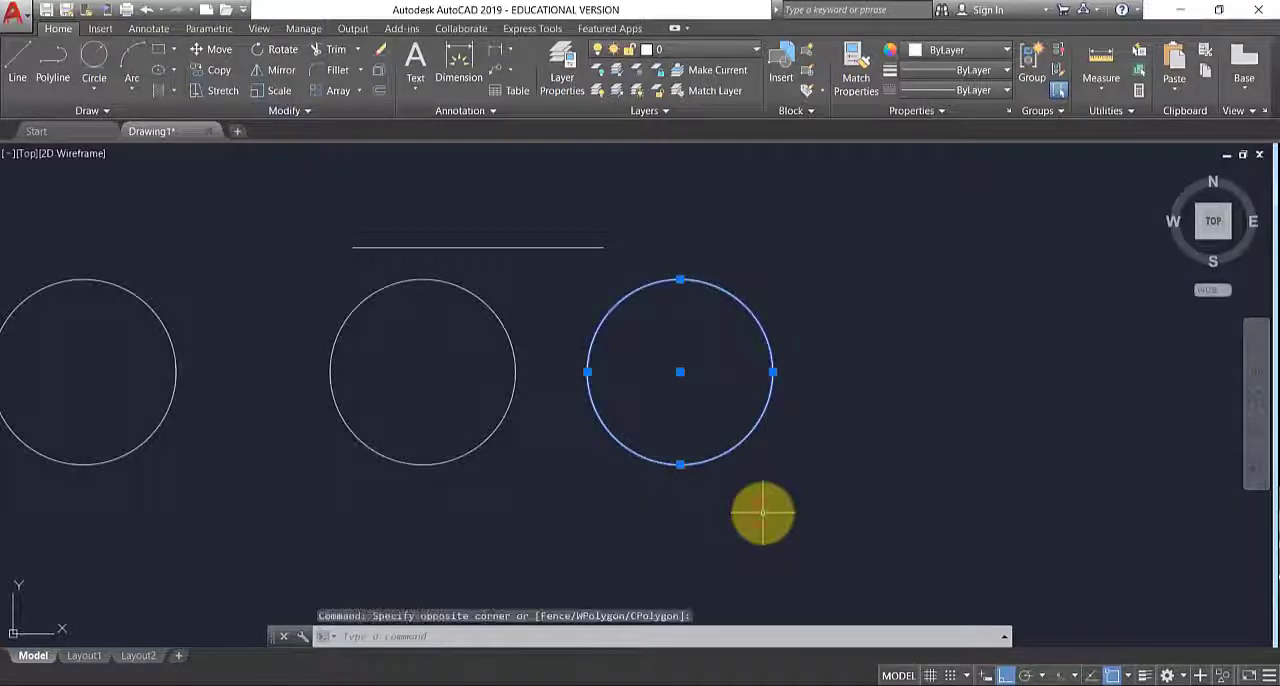
key("Escape")
left_click(626, 241)
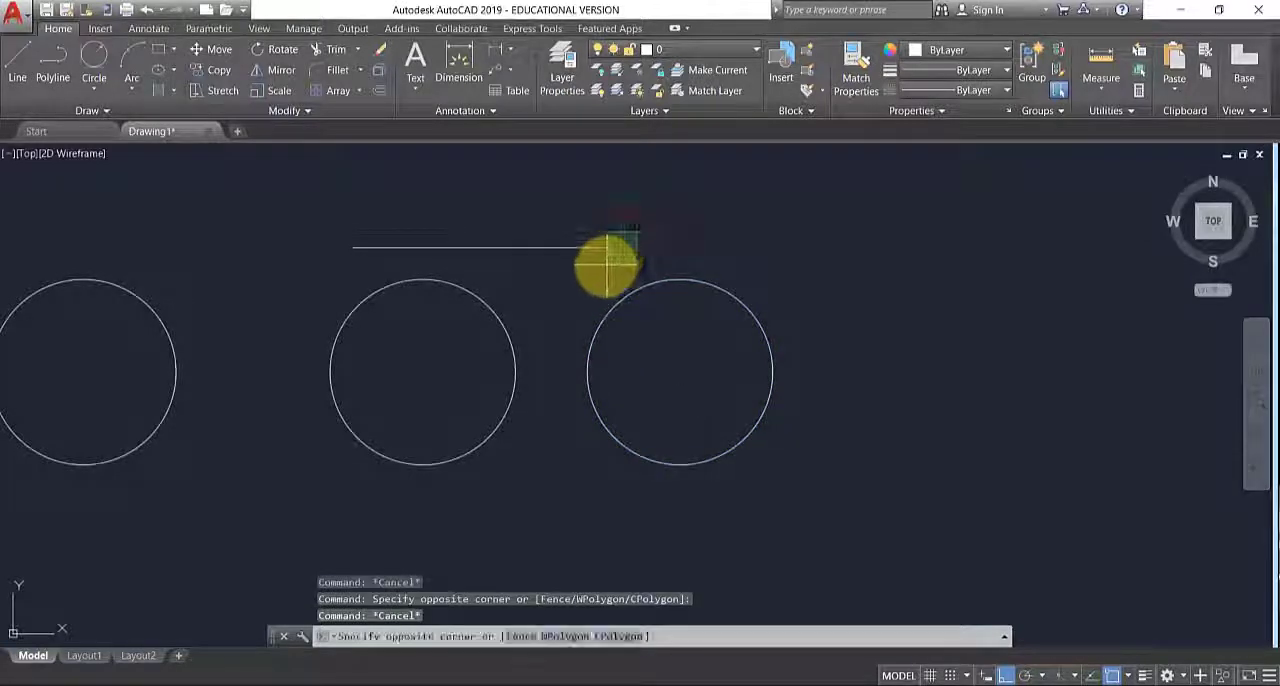
left_click(600, 266)
key("Escape")
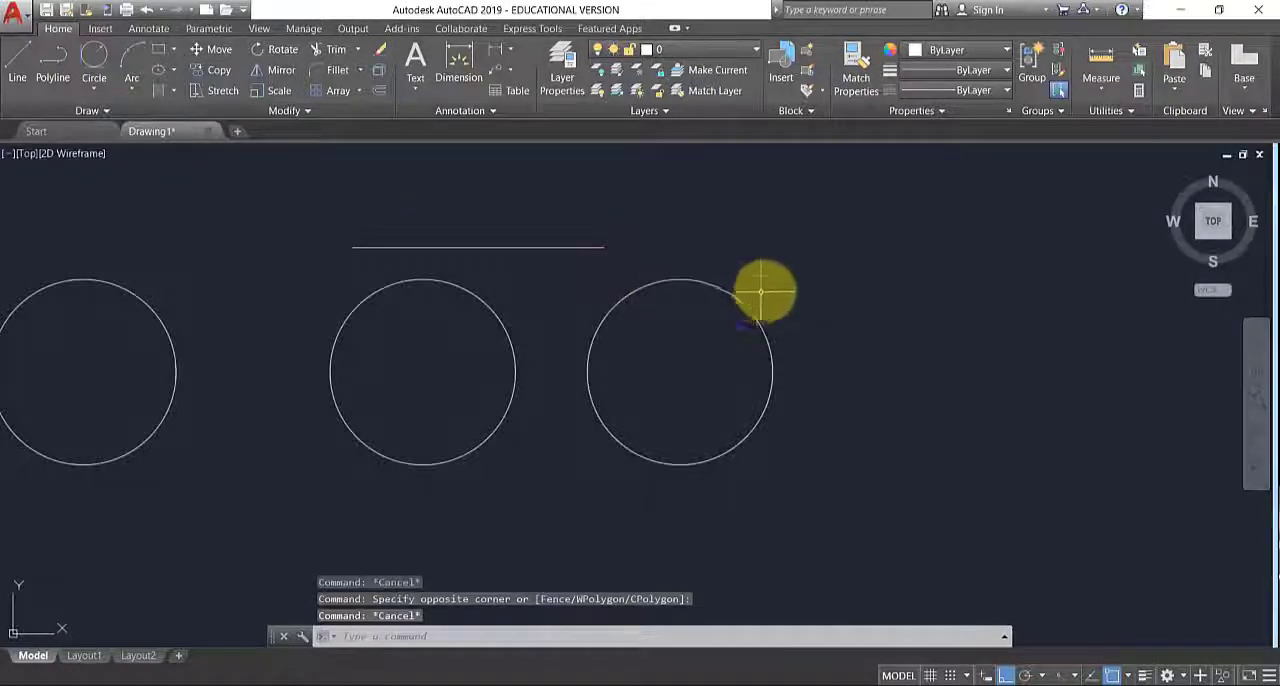
- Select the horizontal line and the two rightmost circles with a crossing window between the circles, and clear the selection
scroll(763, 286, "down", 2)
left_click(701, 472)
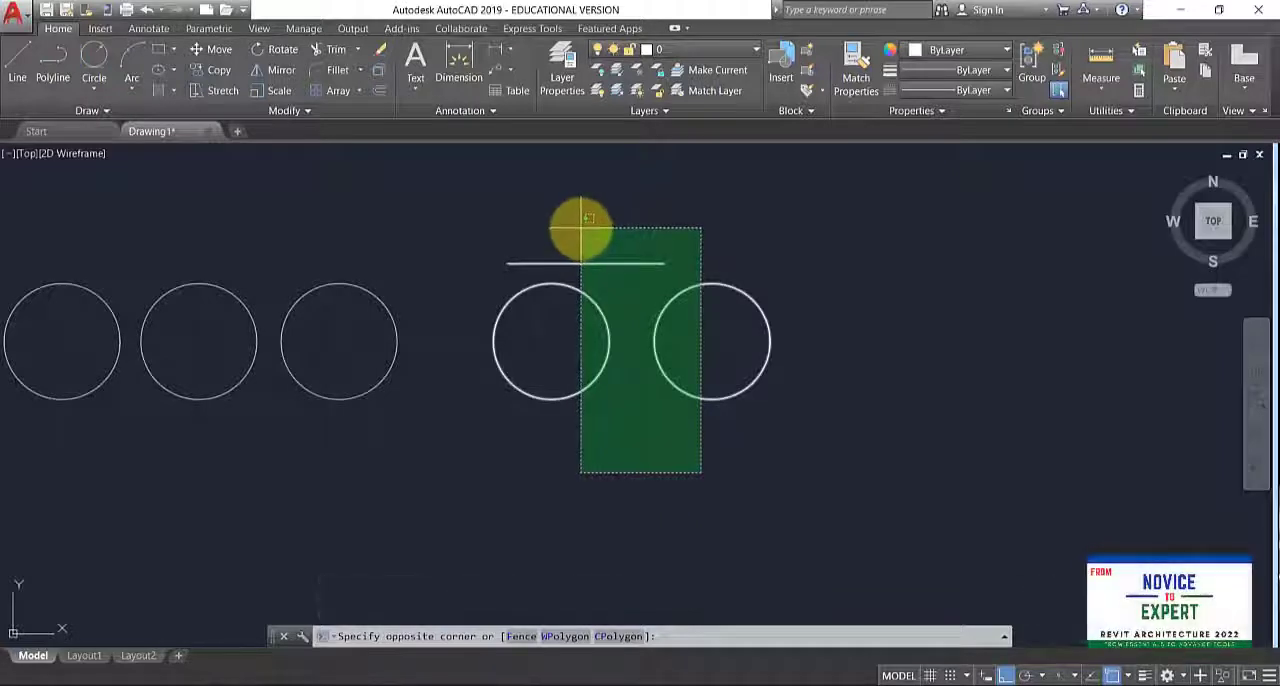
left_click(586, 222)
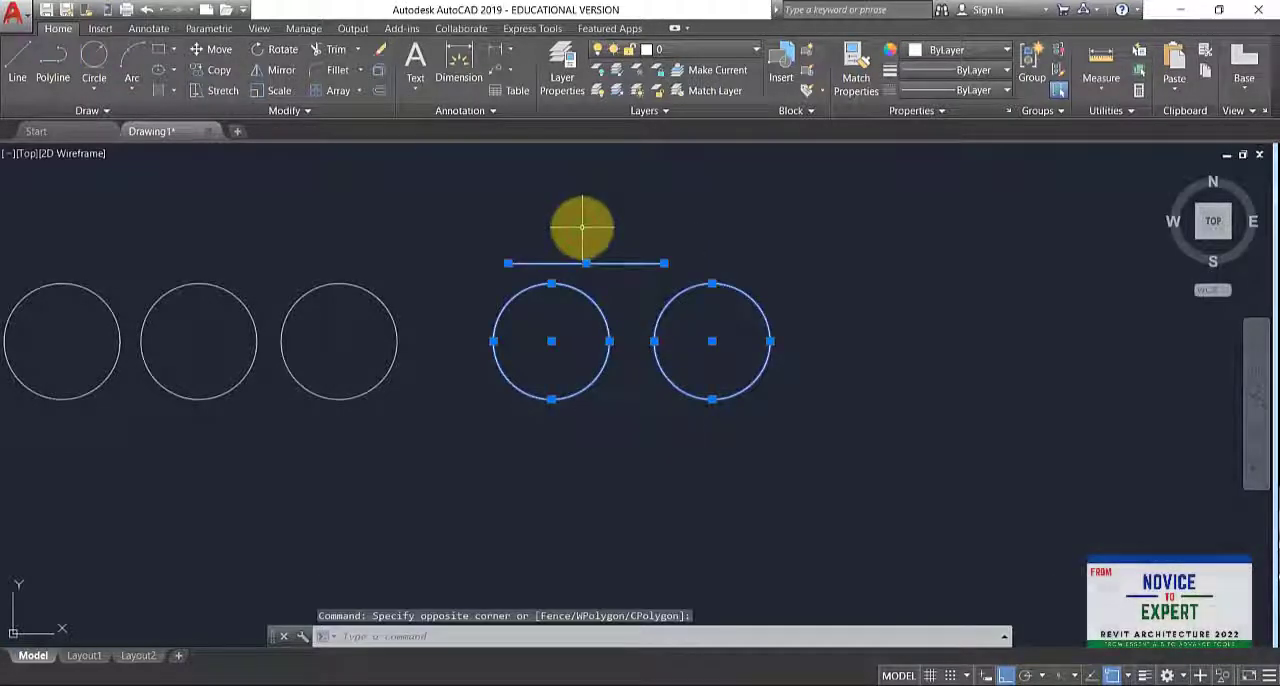
key("Escape")
- Select the five equal circles with a crossing window over their lower edges, and clear the selection
scroll(871, 309, "down", 2)
left_click(871, 406)
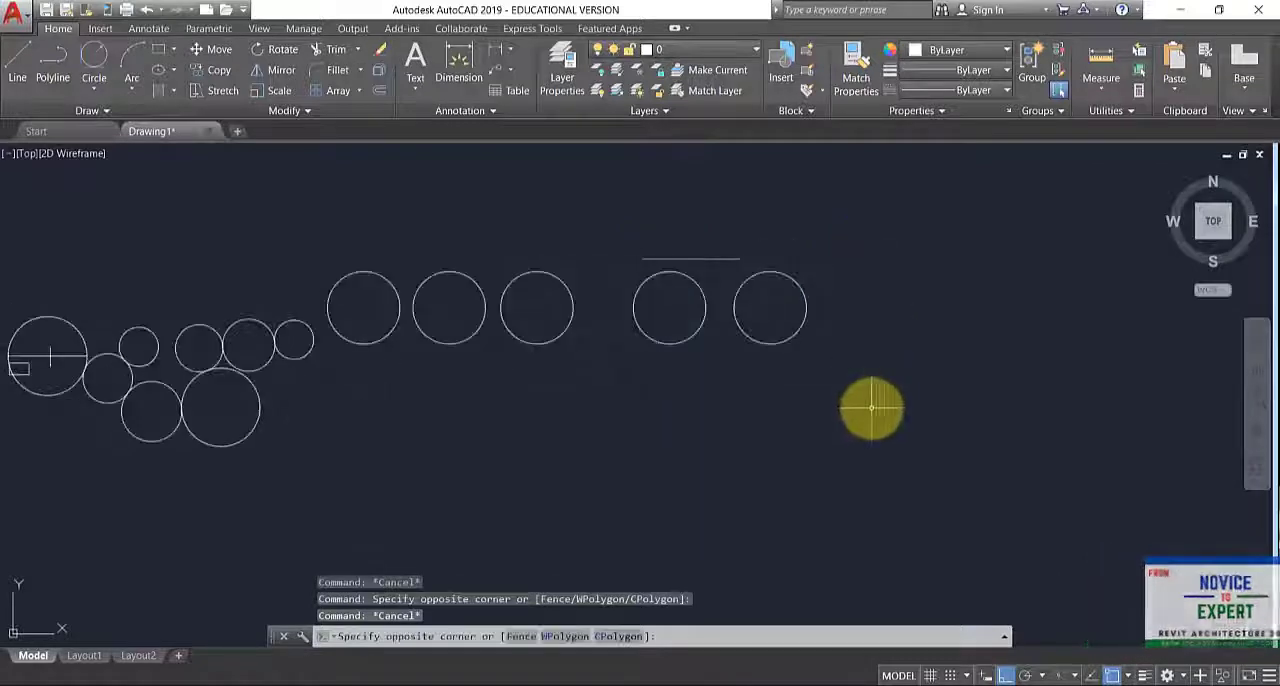
left_click(331, 333)
key("Escape")
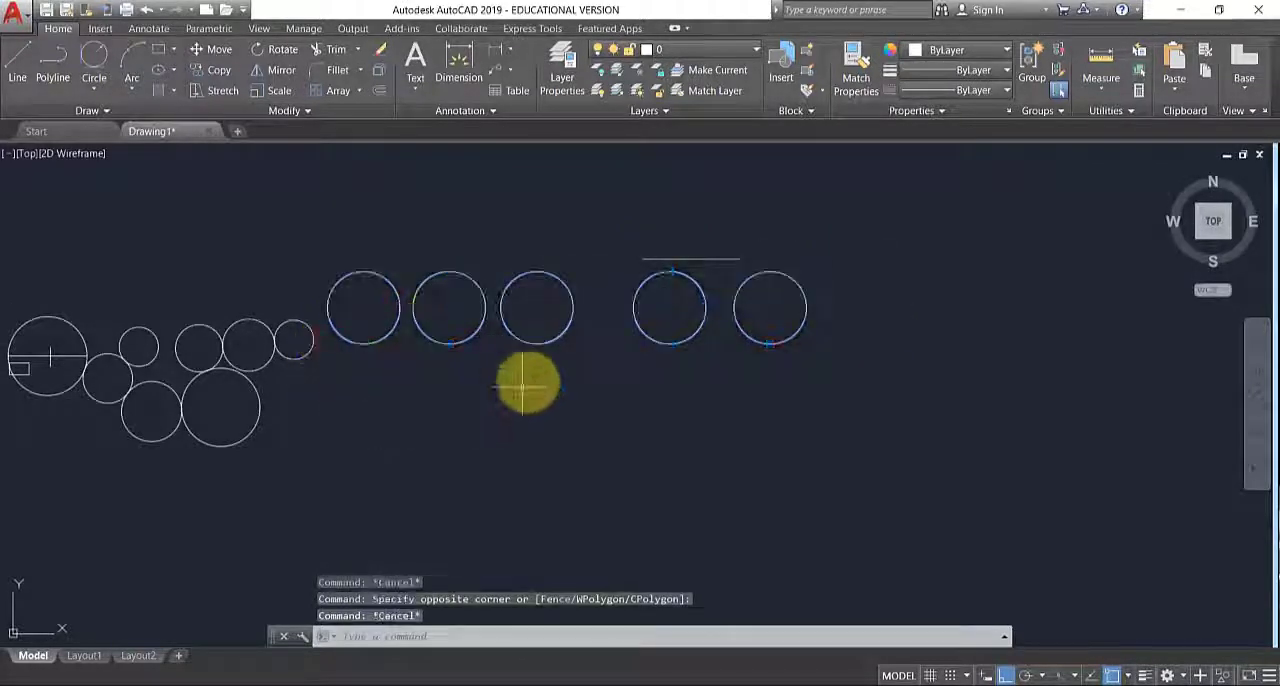
- Copy the horizontal line and the two rightmost circles about 112 units horizontally to the right, selecting them with a crossing window
scroll(731, 274, "up", 4)
scroll(770, 276, "down", 4)
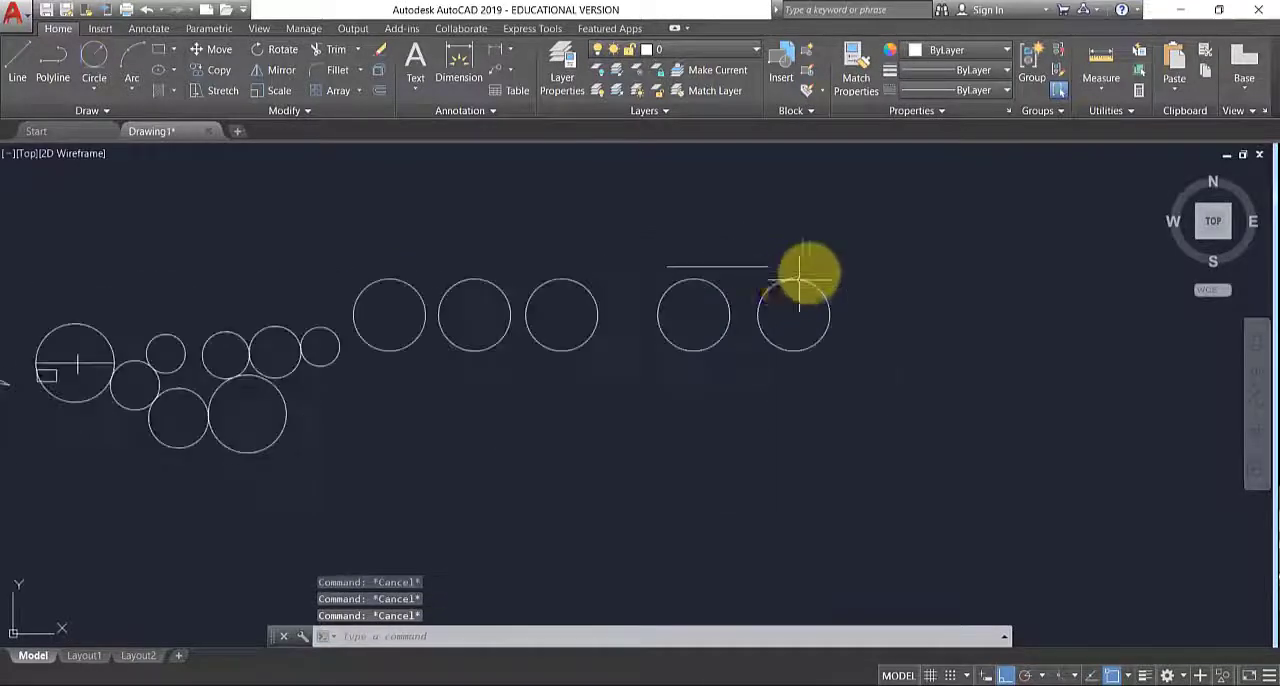
scroll(808, 277, "up", 2)
middle_click_drag(850, 291, 766, 309)
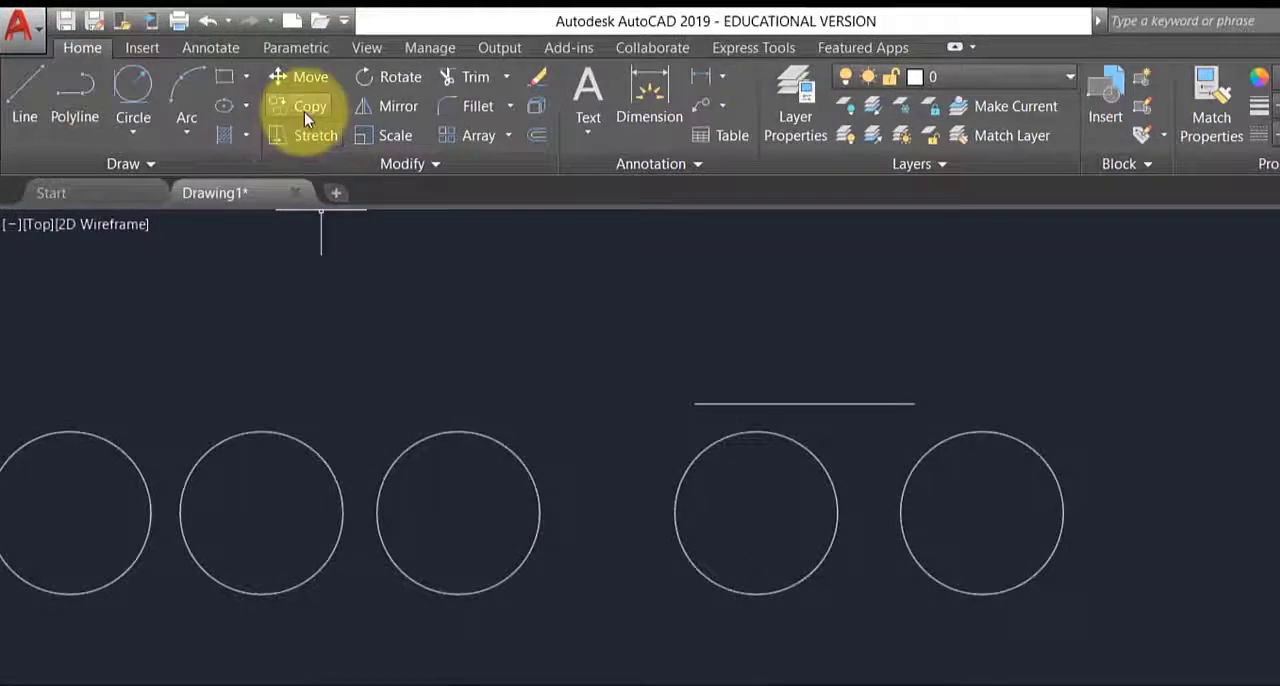
left_click(304, 106)
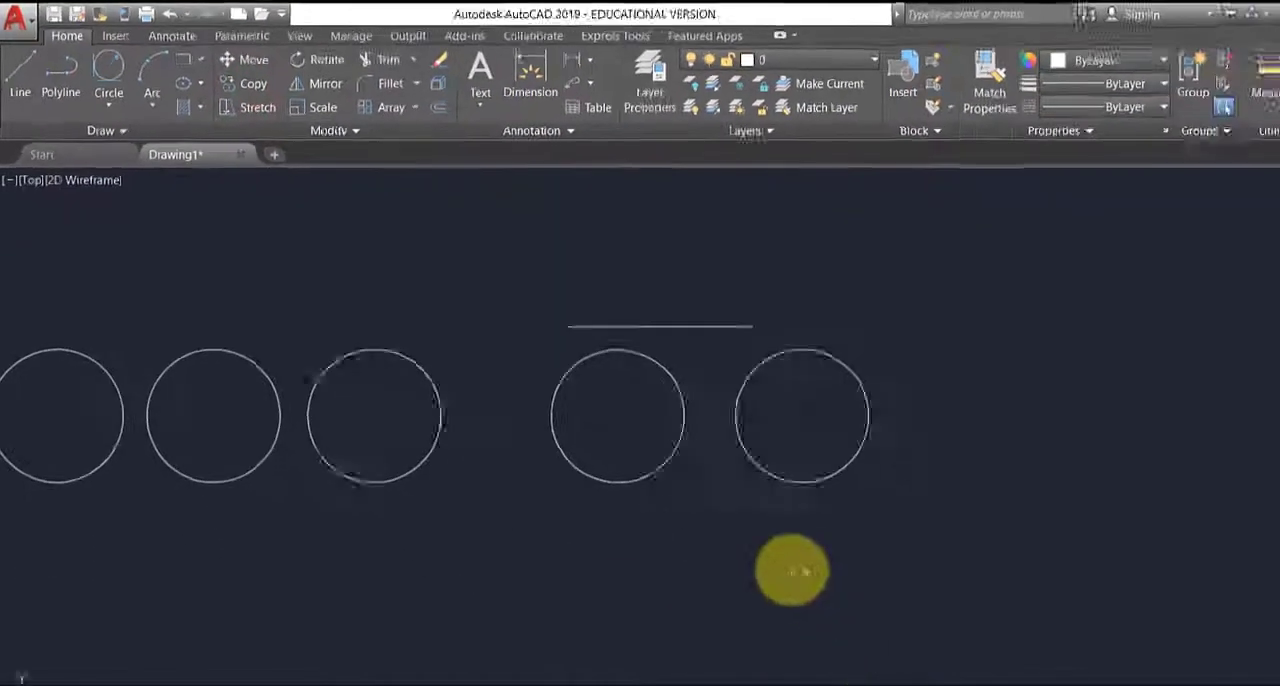
left_click(933, 659)
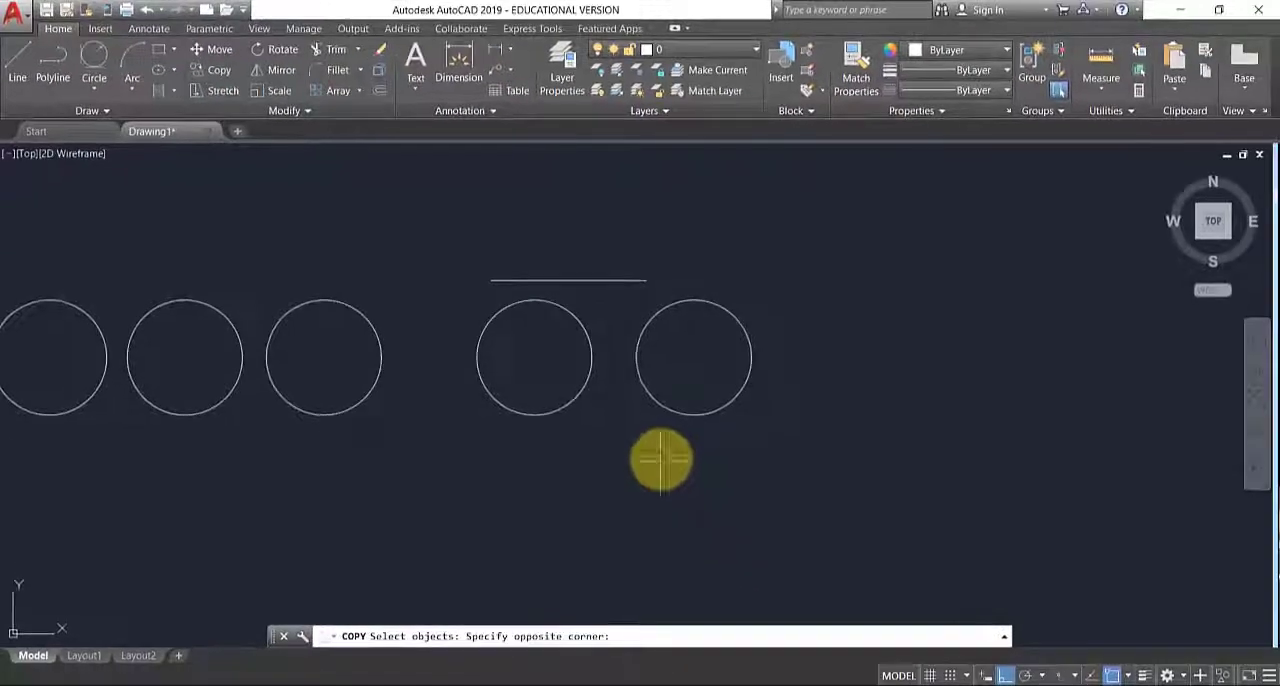
left_click(578, 244)
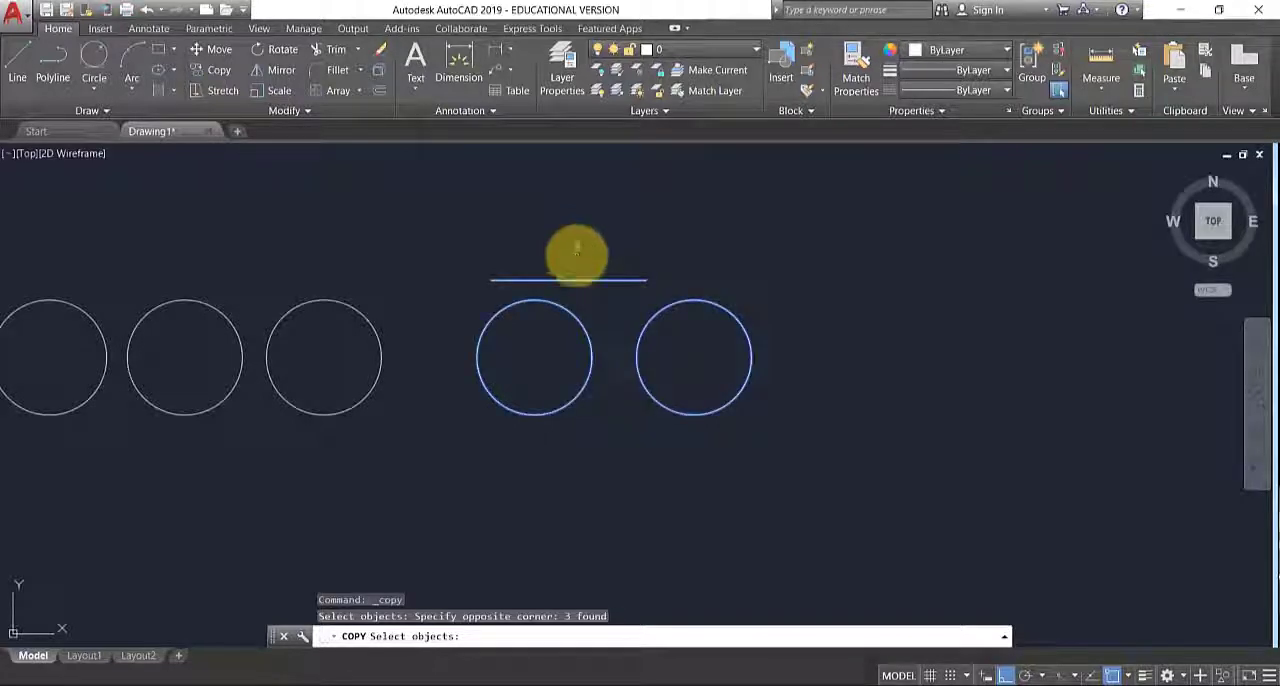
key("Return")
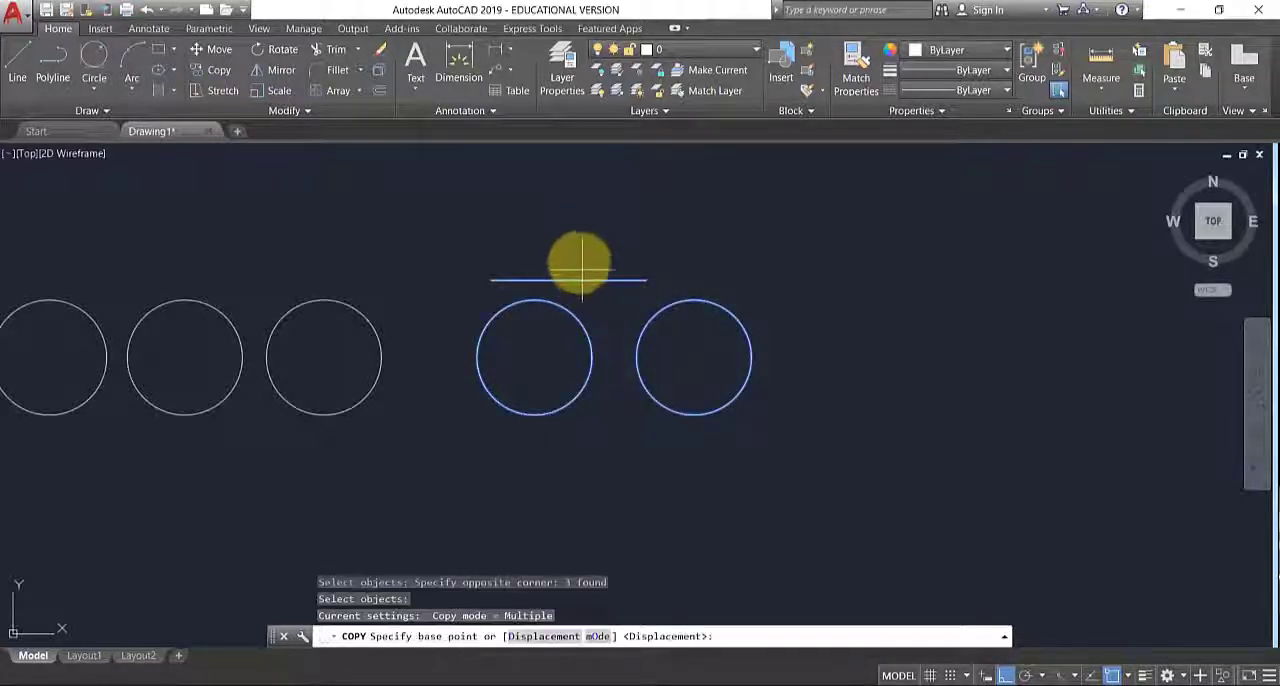
left_click(579, 255)
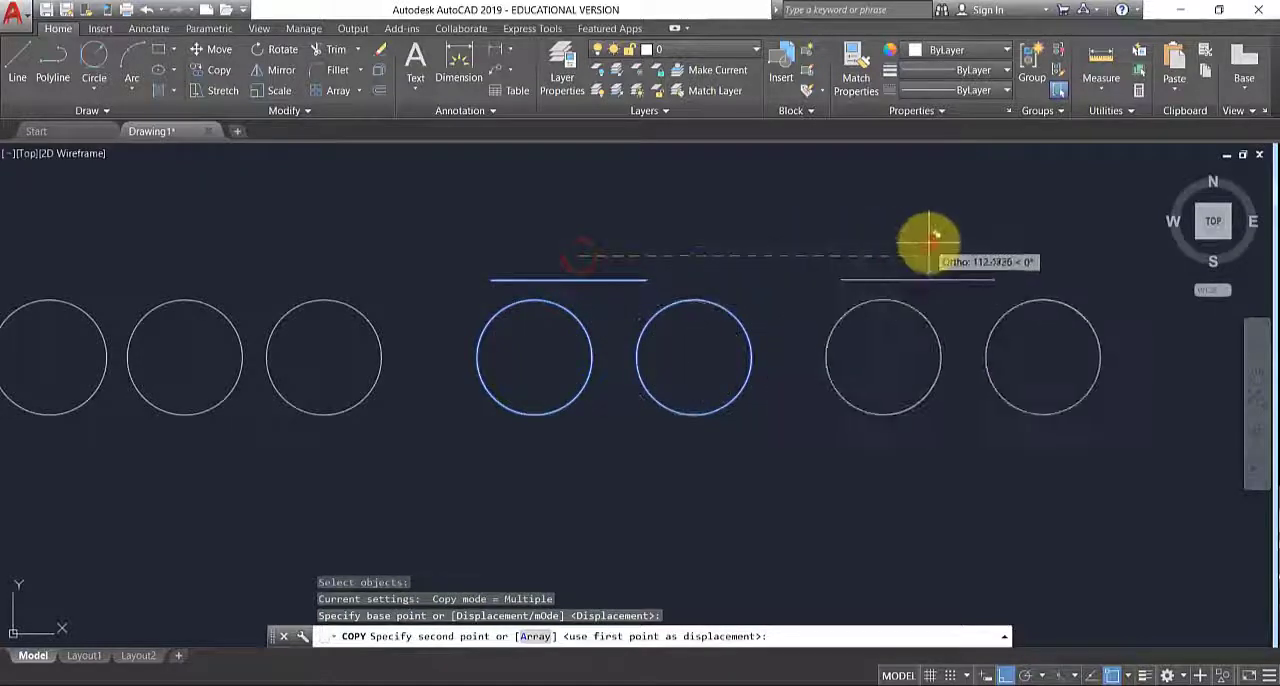
left_click(929, 255)
key("Escape")
key("Escape")
key("Escape")
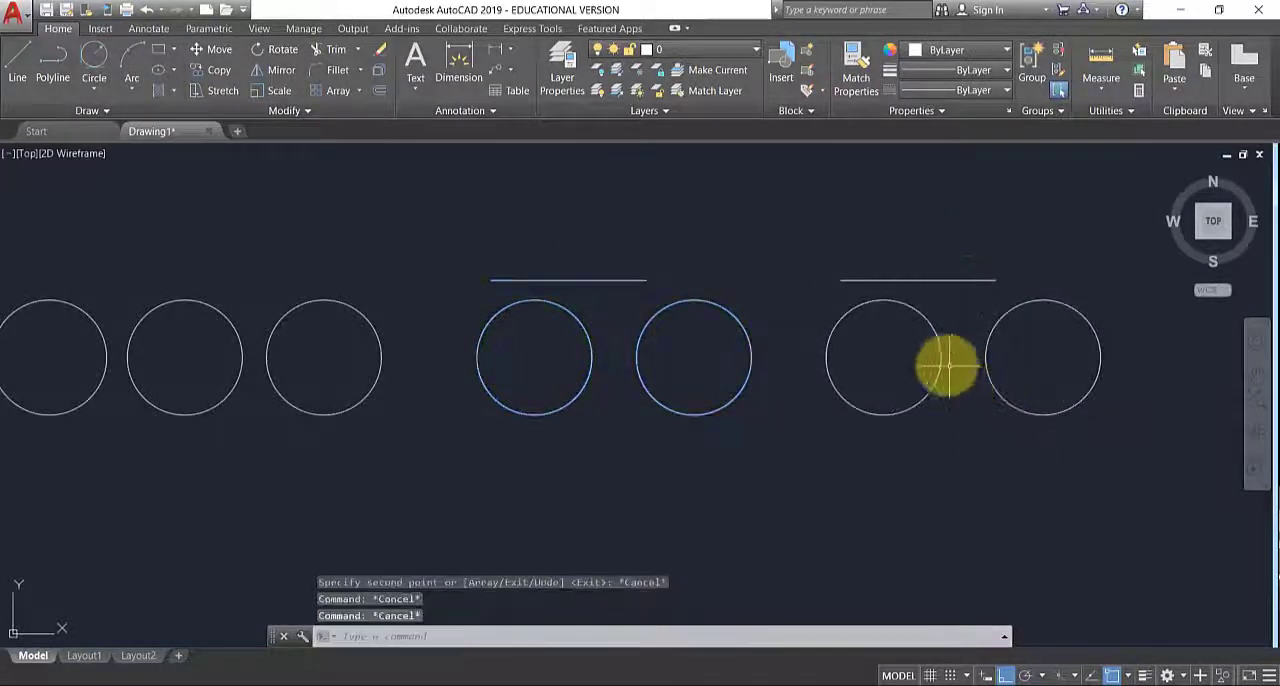